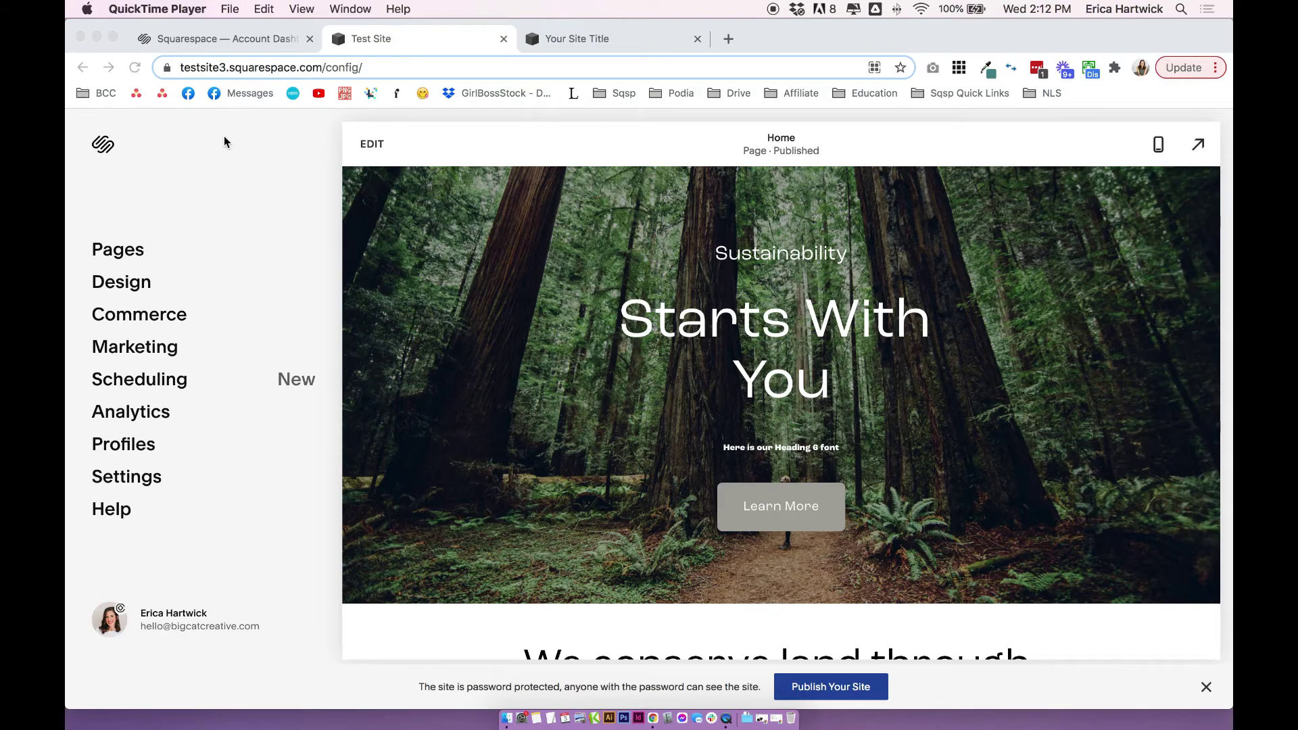
Bring the browser forward and settle on the 7.1 Test Site tab
click(263, 201)
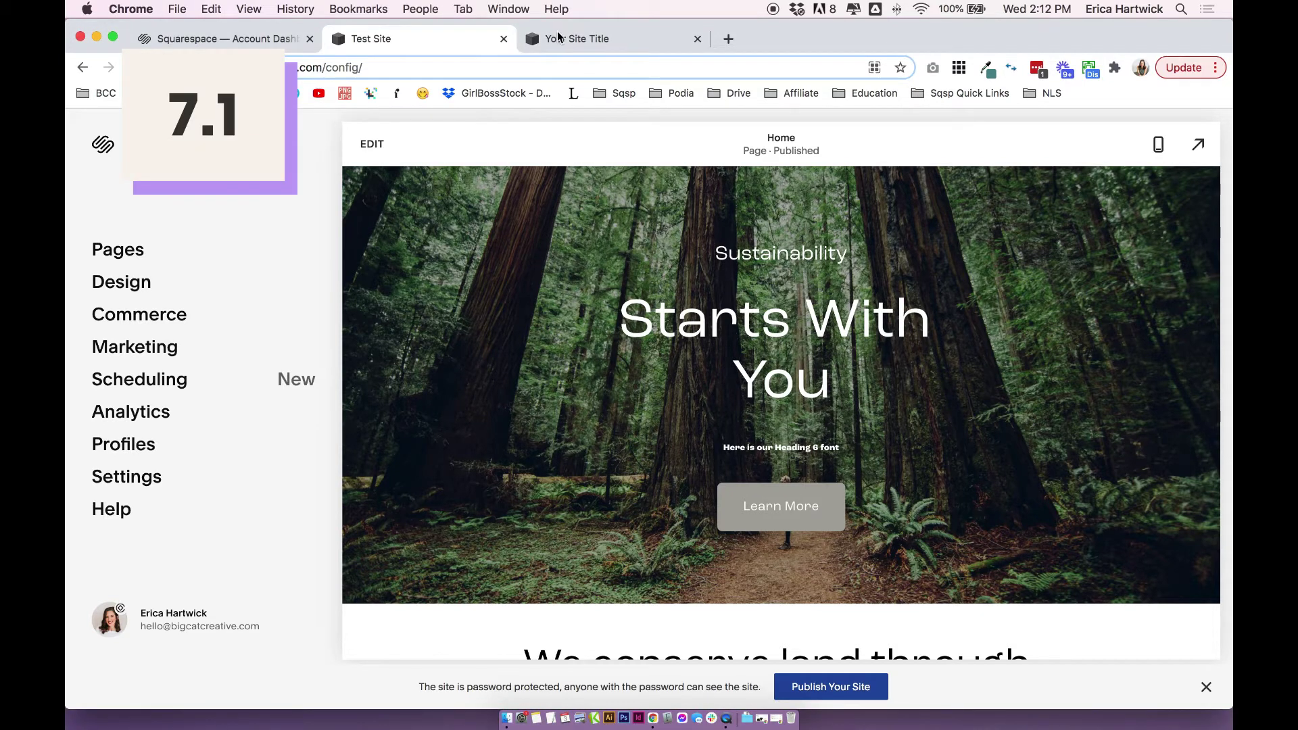
click(580, 41)
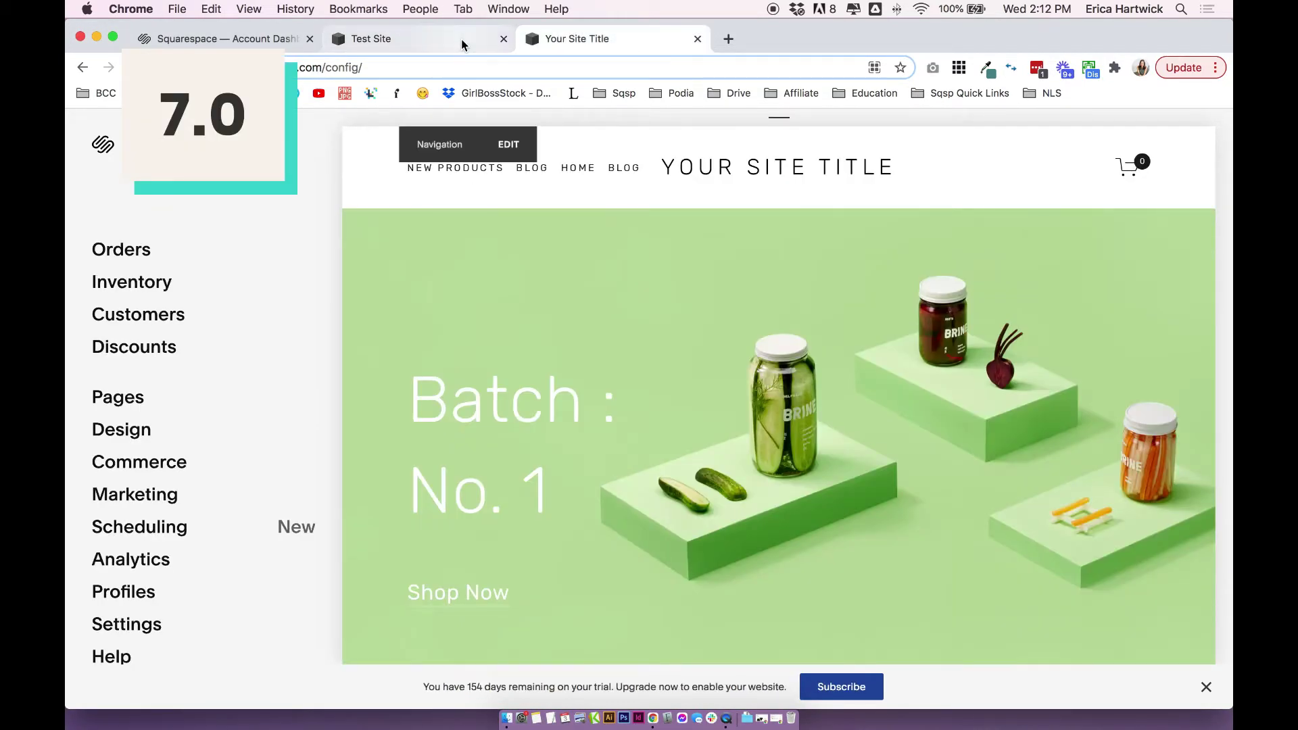
click(436, 40)
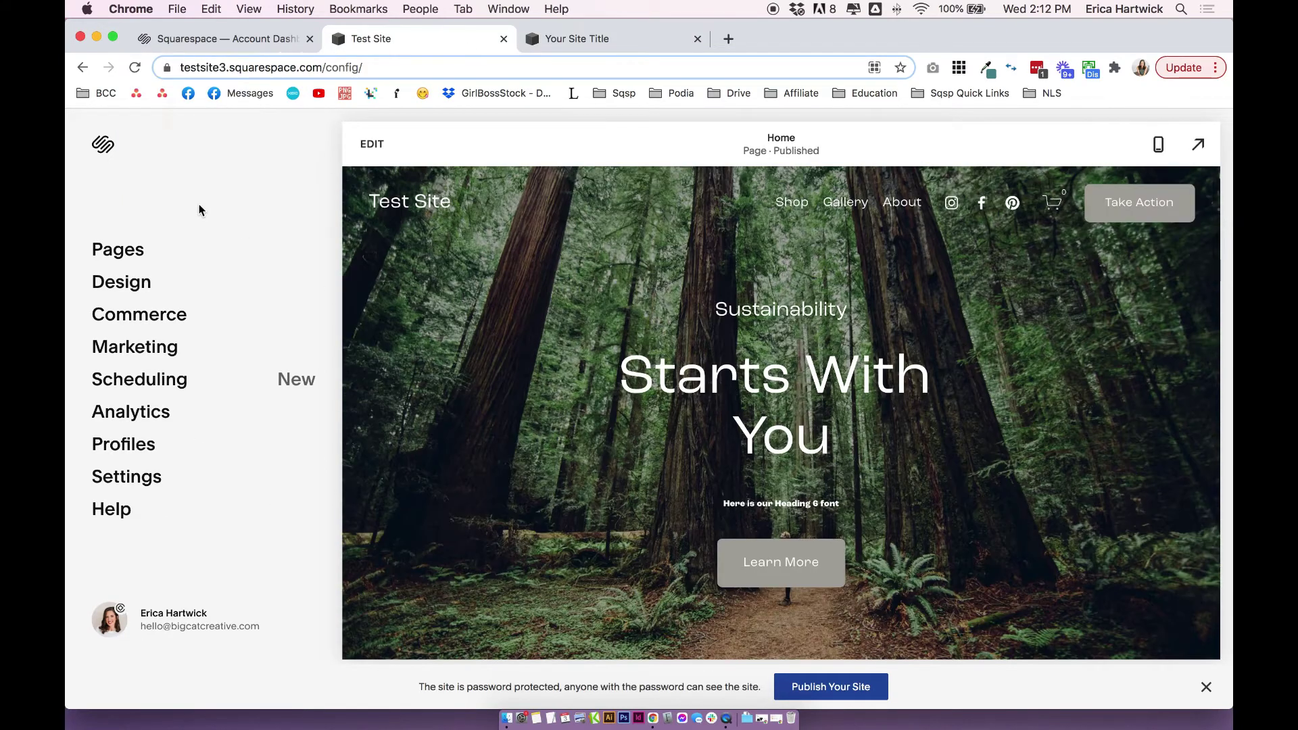
Create a folder named 'Blog Categories' at the top of the main navigation
click(122, 254)
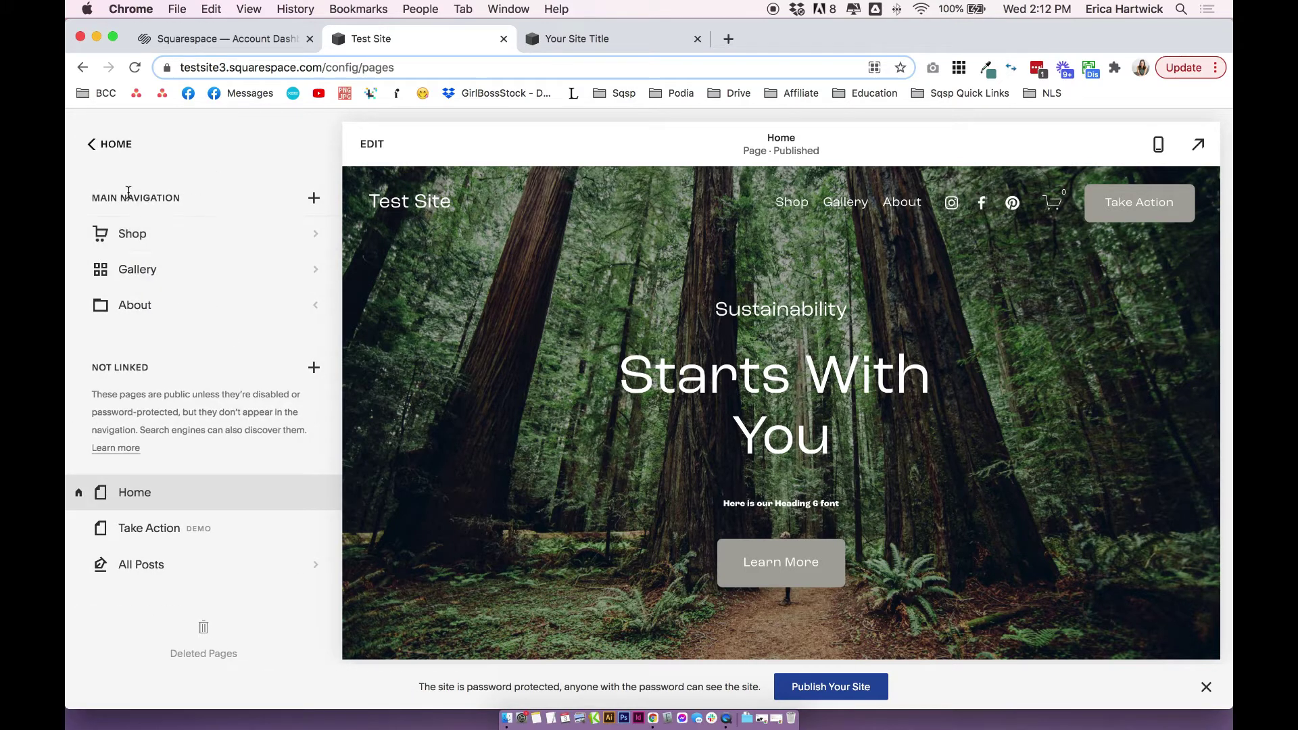
click(314, 200)
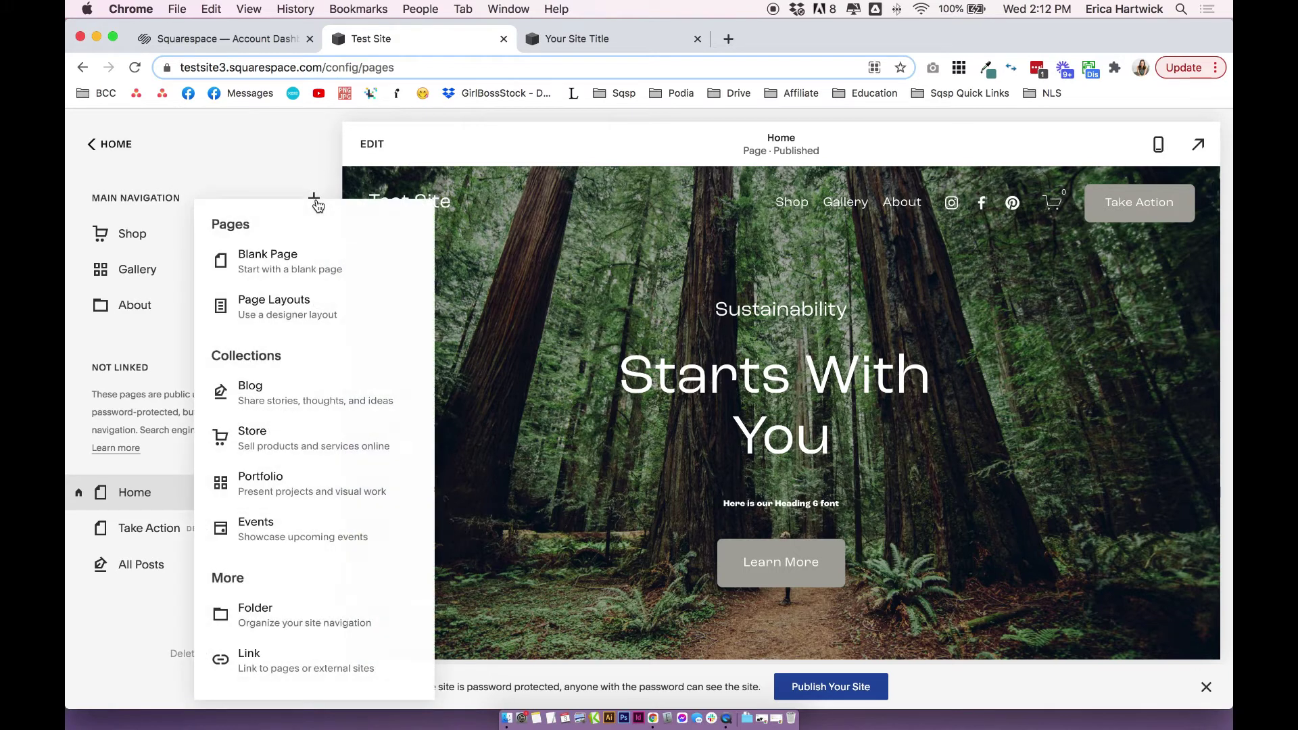
click(339, 620)
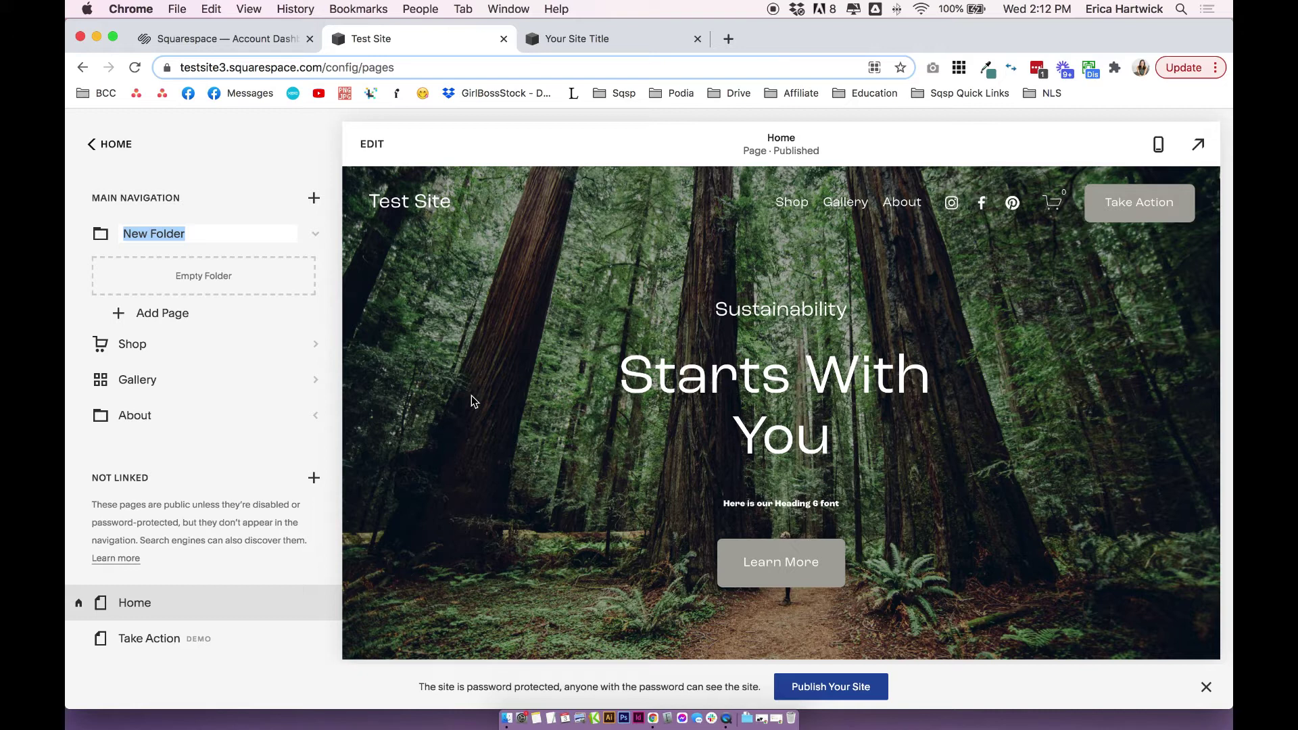
text(Blog)
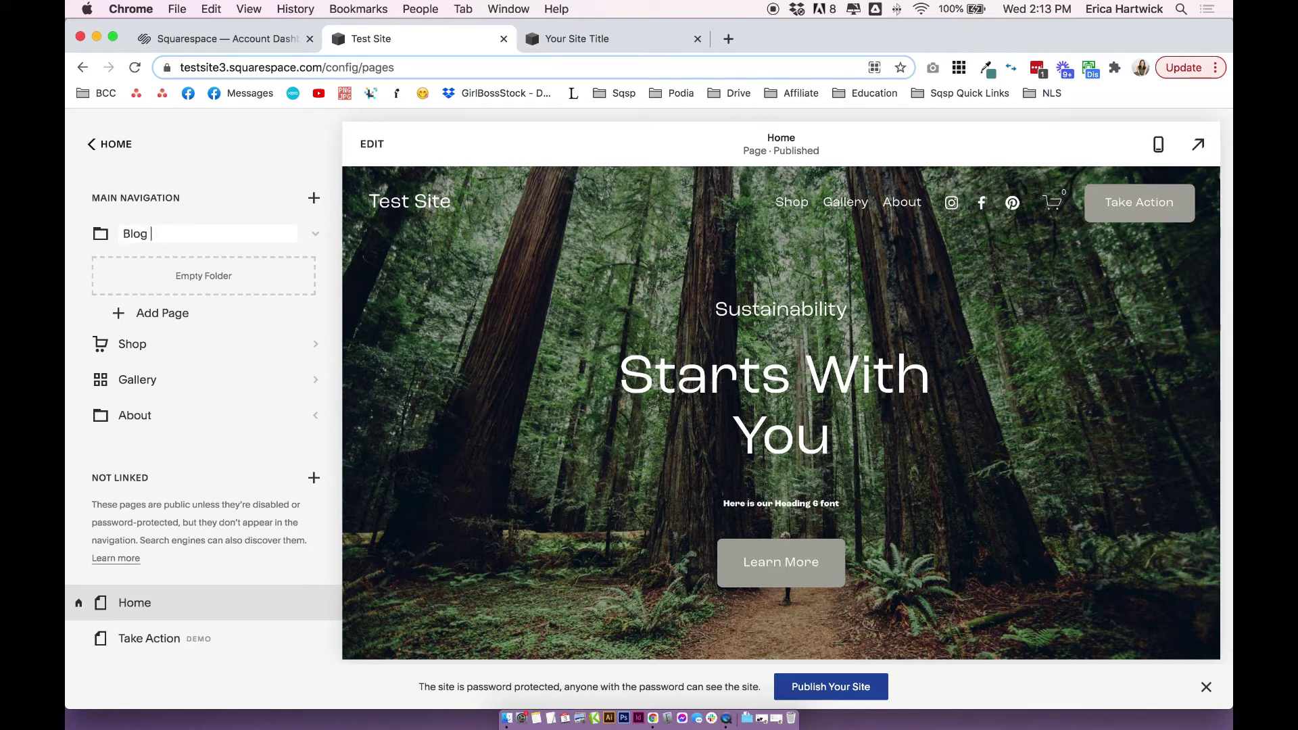
text( Categories)
key(Return)
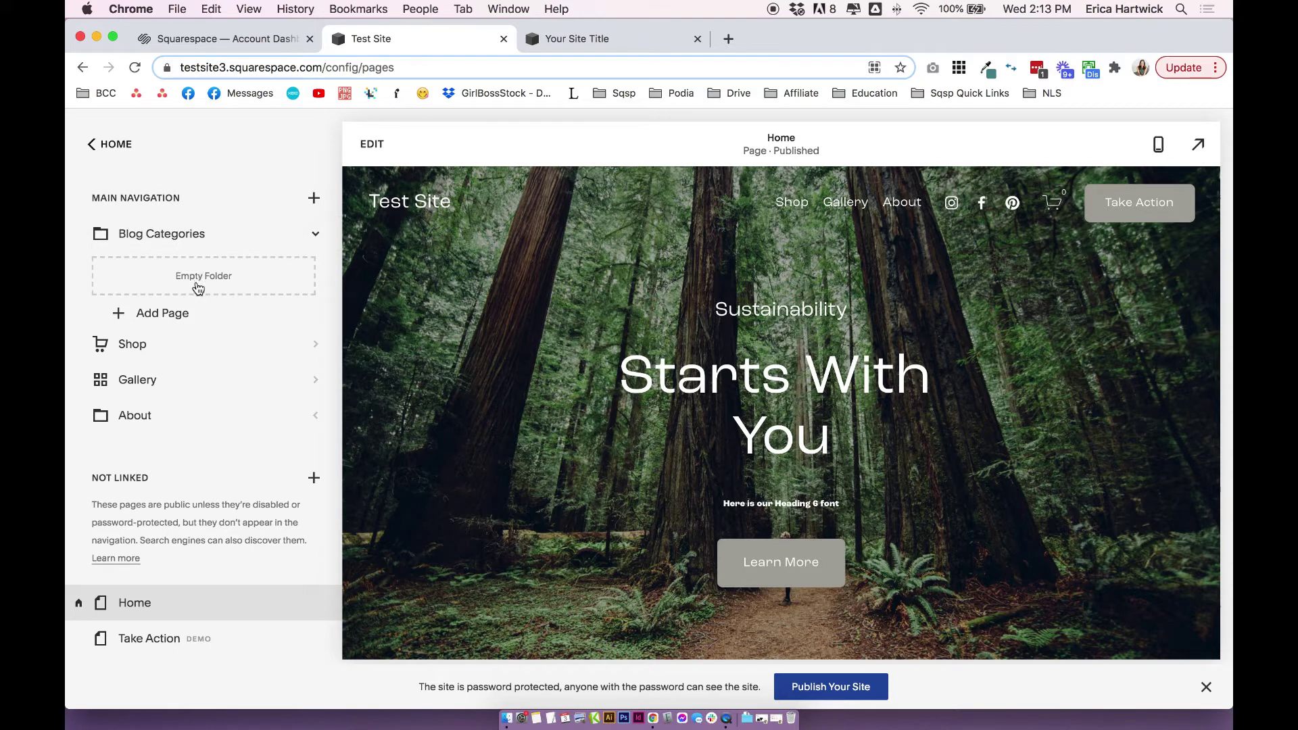
mouse_move(128, 342)
mouse_down()
mouse_move(139, 269)
mouse_move(113, 342)
mouse_up()
Drag the Take Action page into the folder
click(120, 314)
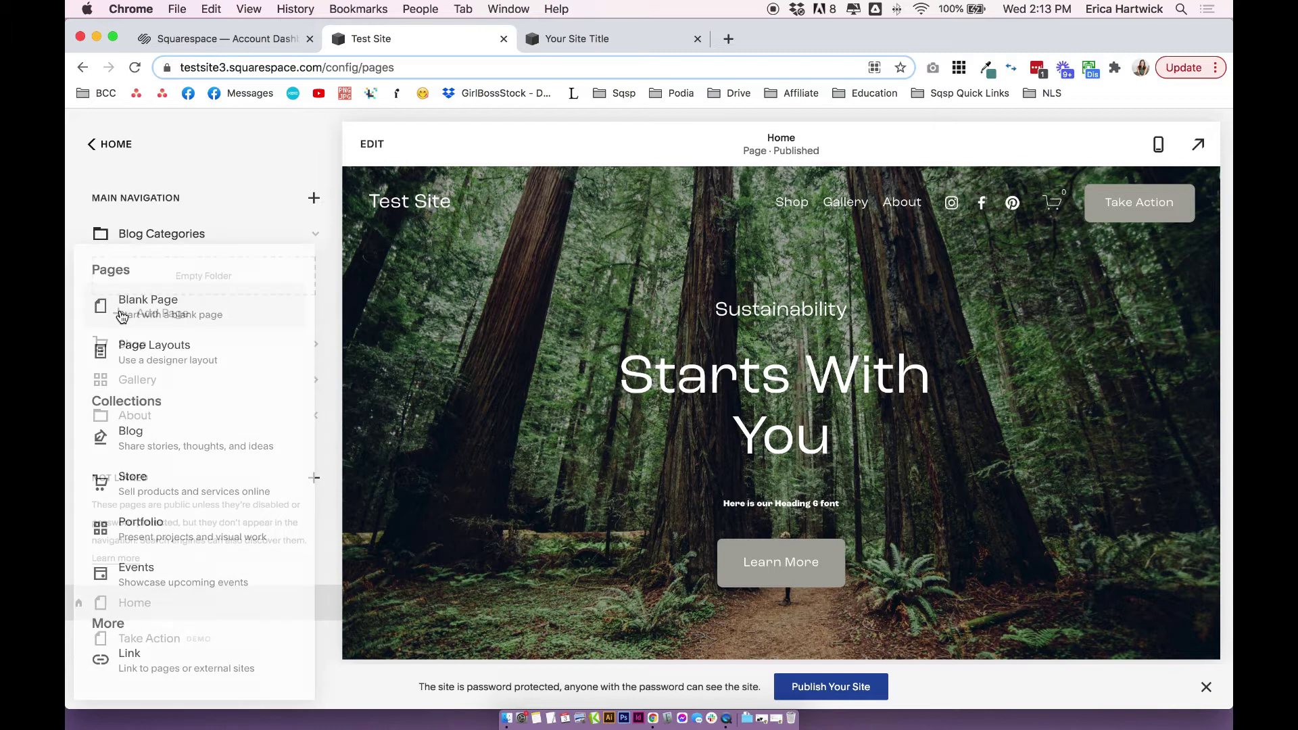
click(263, 169)
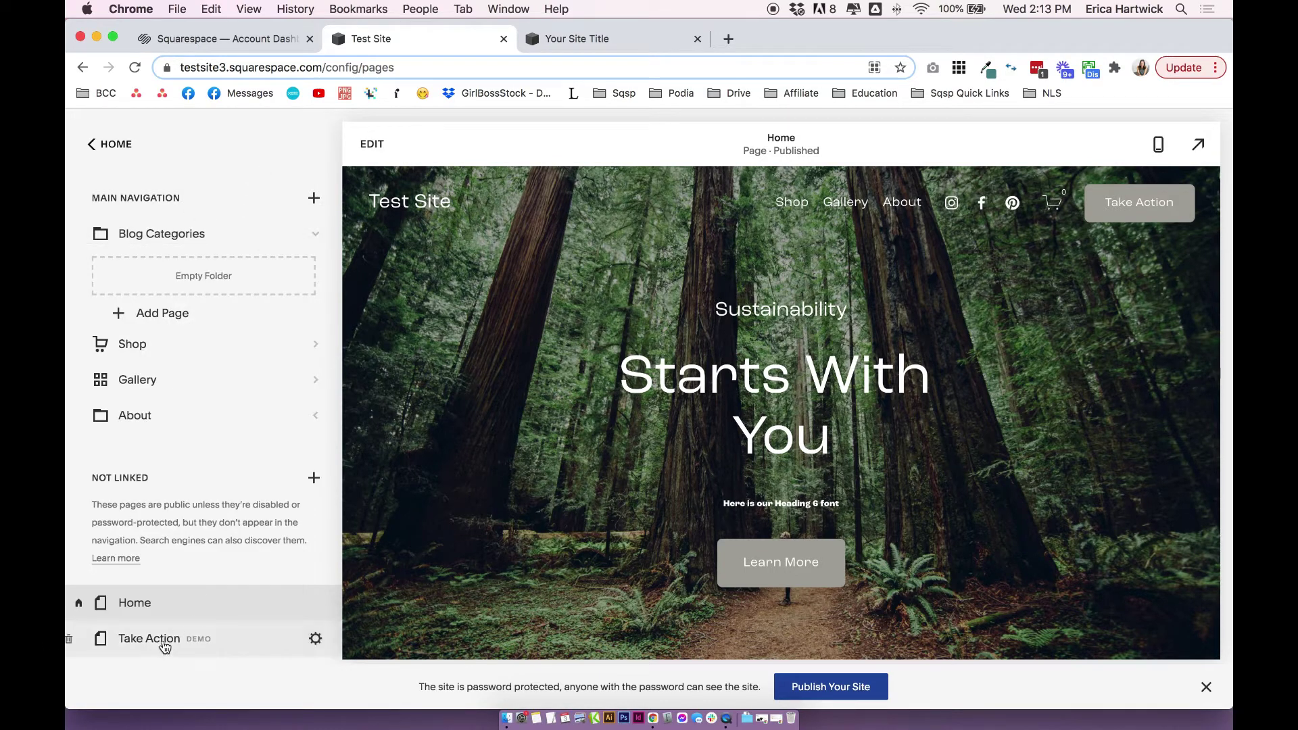
drag(179, 637, 185, 492)
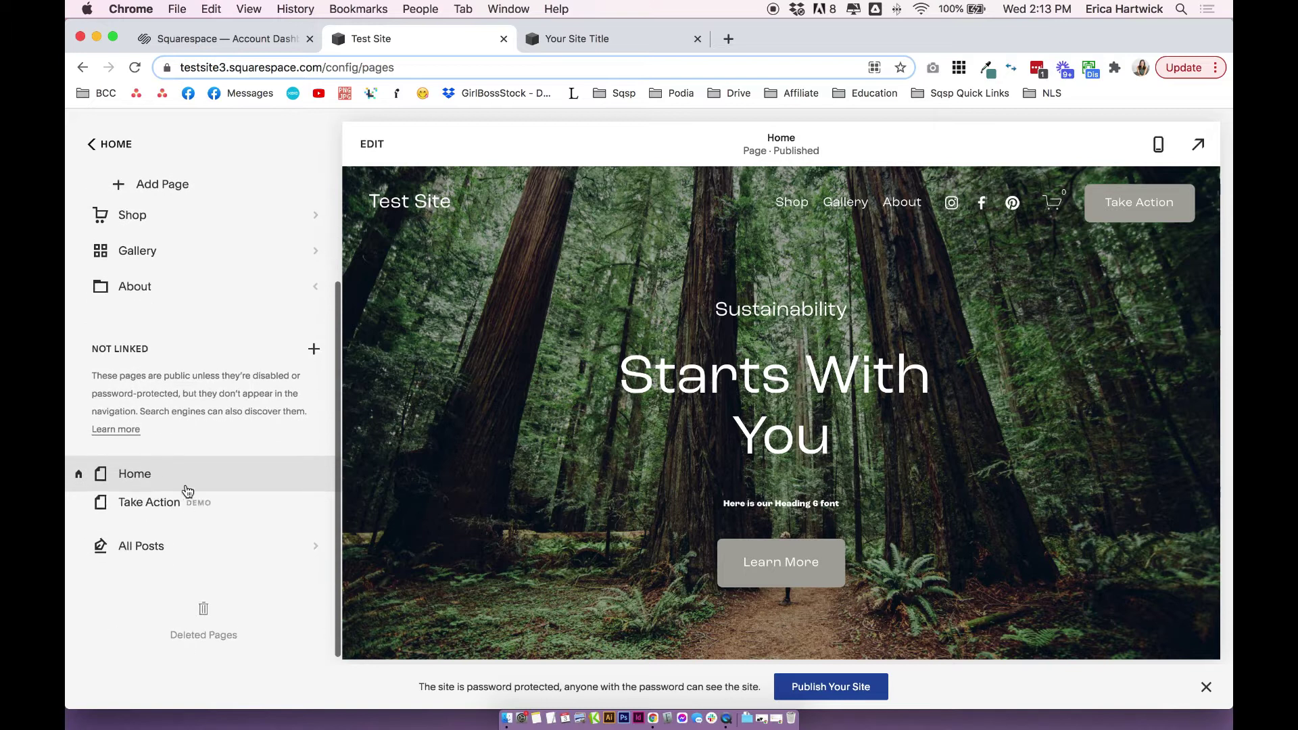
Add a new navigation link titled 'Blog Category 1'
click(313, 199)
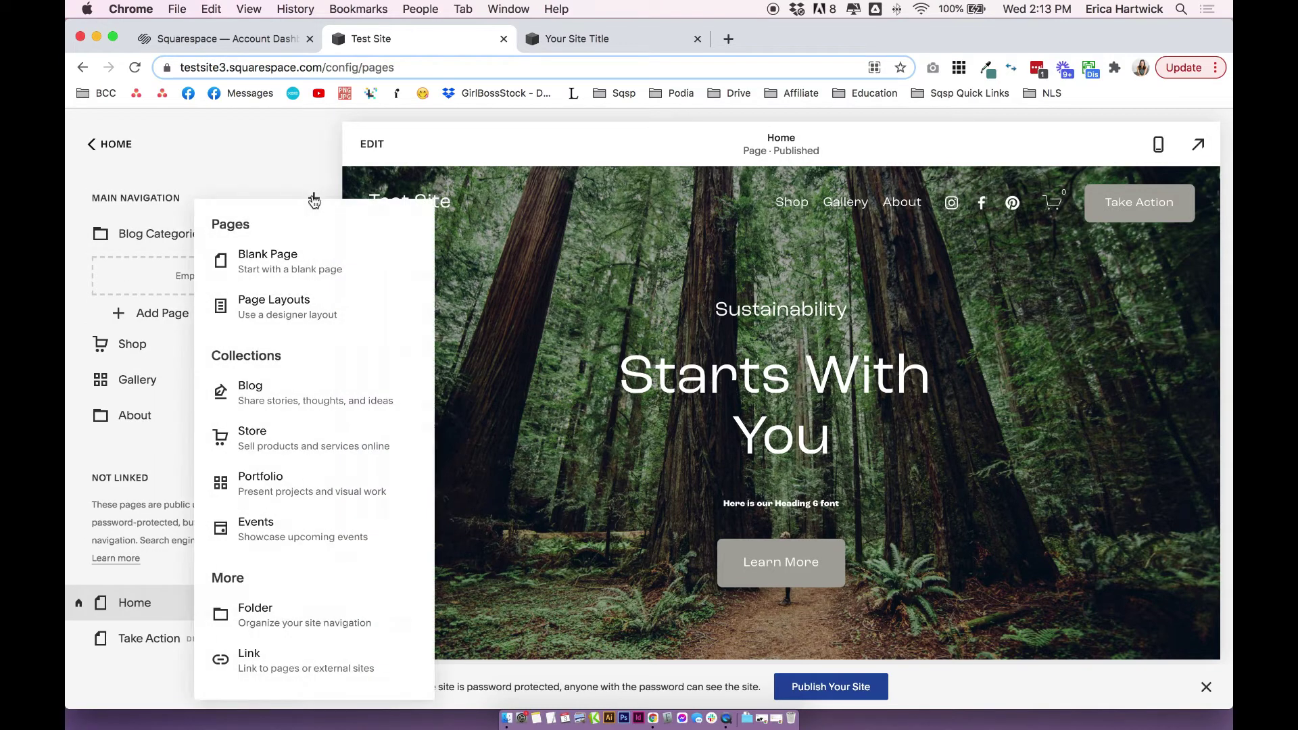
click(256, 662)
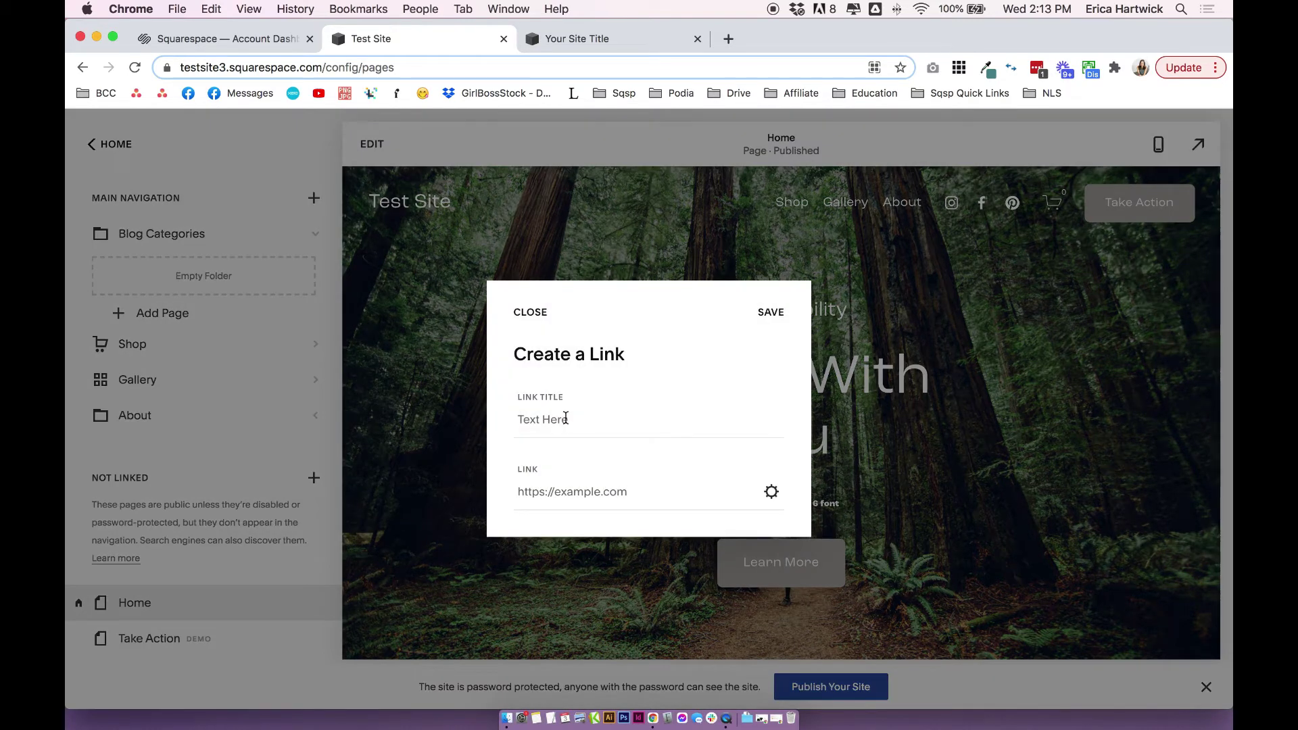
click(565, 417)
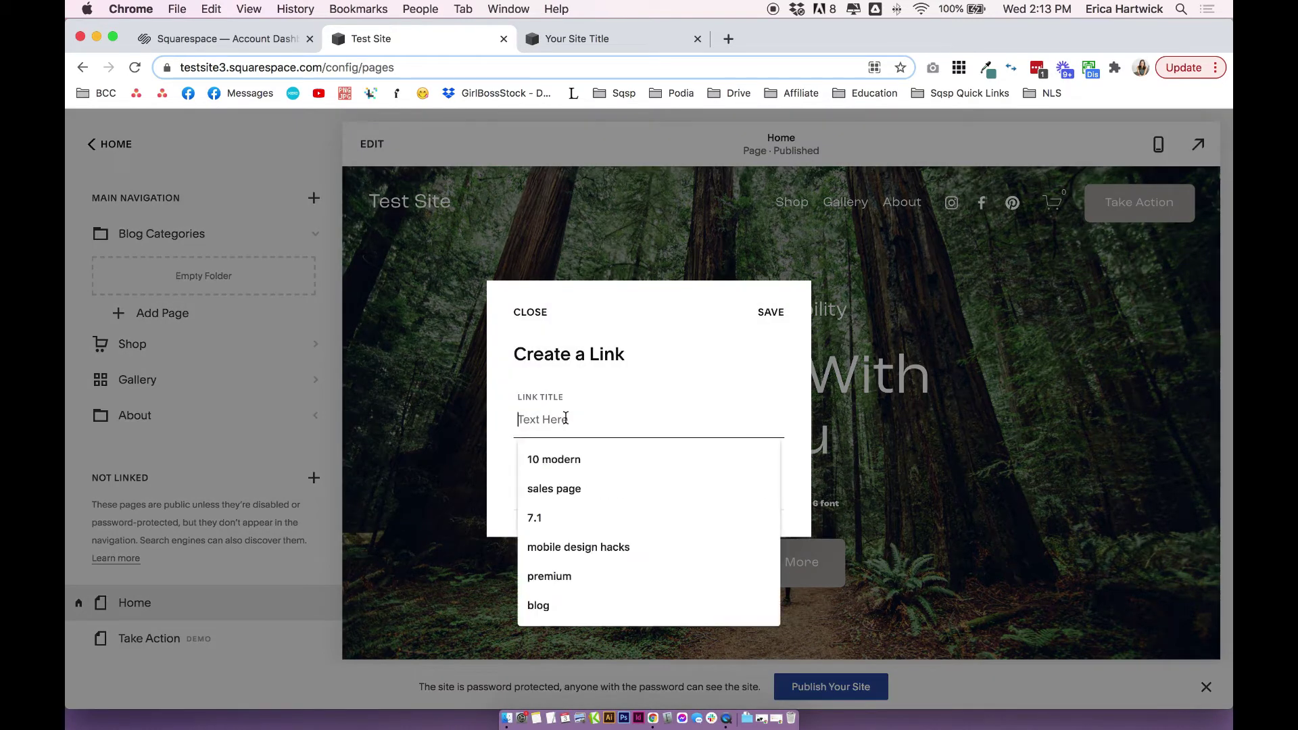
key(Escape)
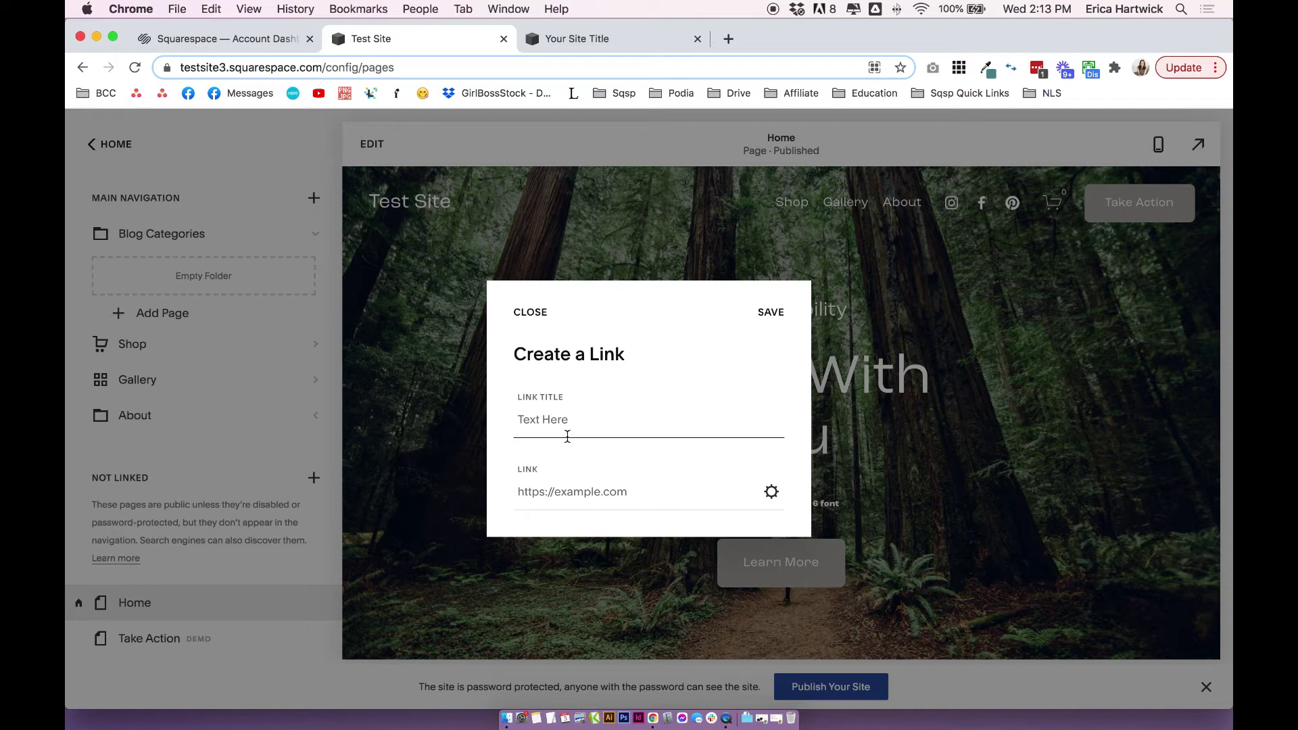
click(578, 391)
text(Blog Category 1)
Point the link to All Posts, category blogging, save it, and drag it into the folder
click(771, 493)
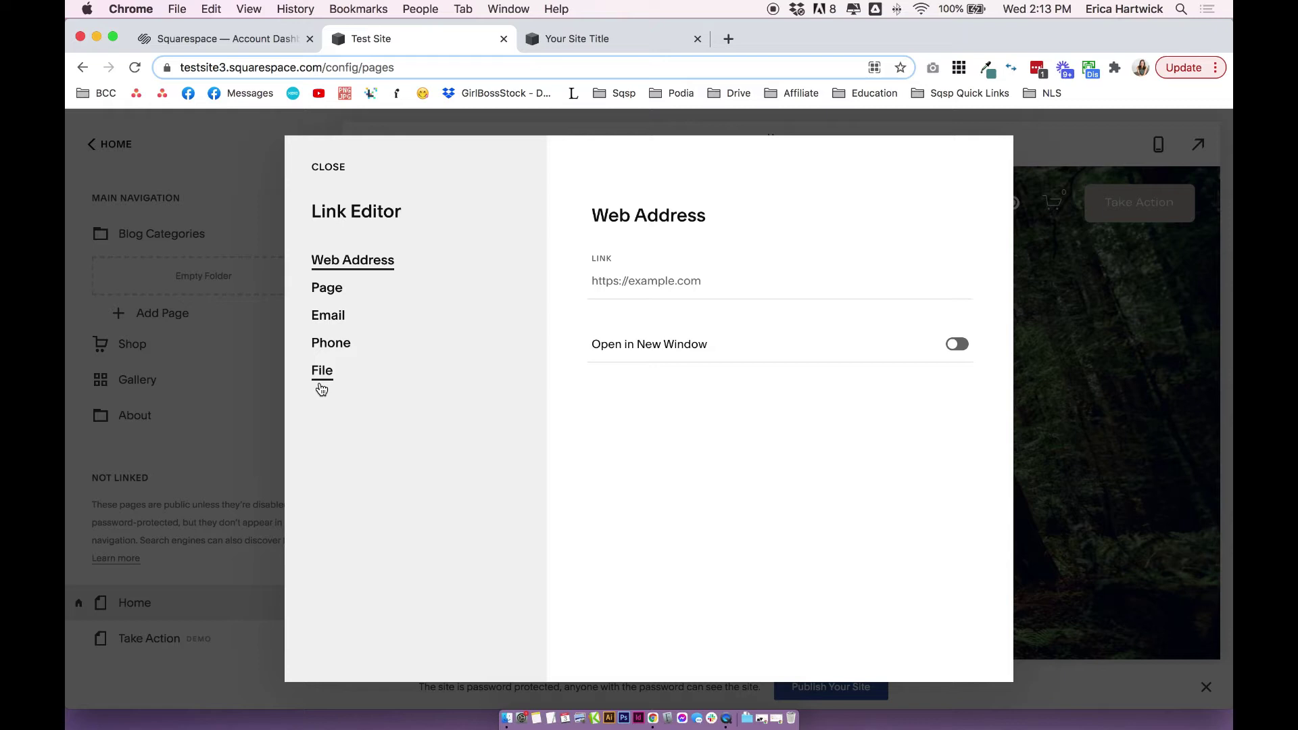
click(330, 285)
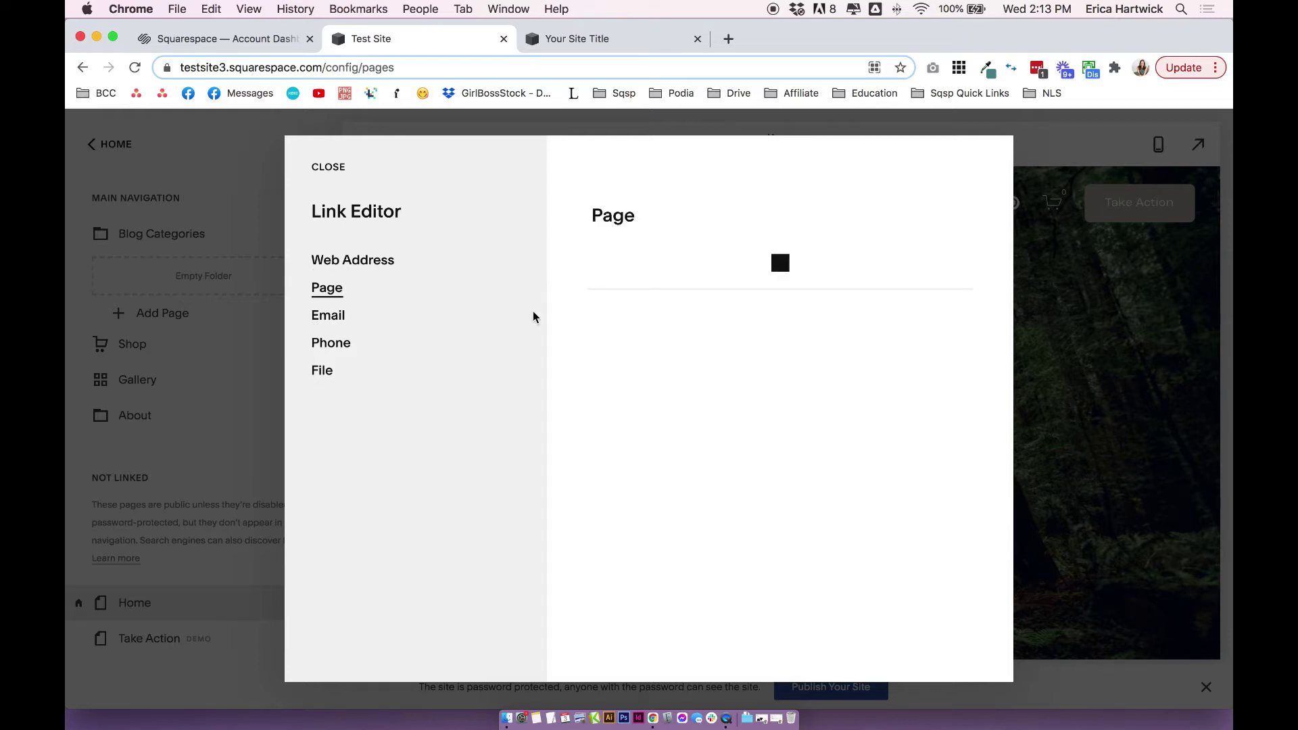
click(646, 306)
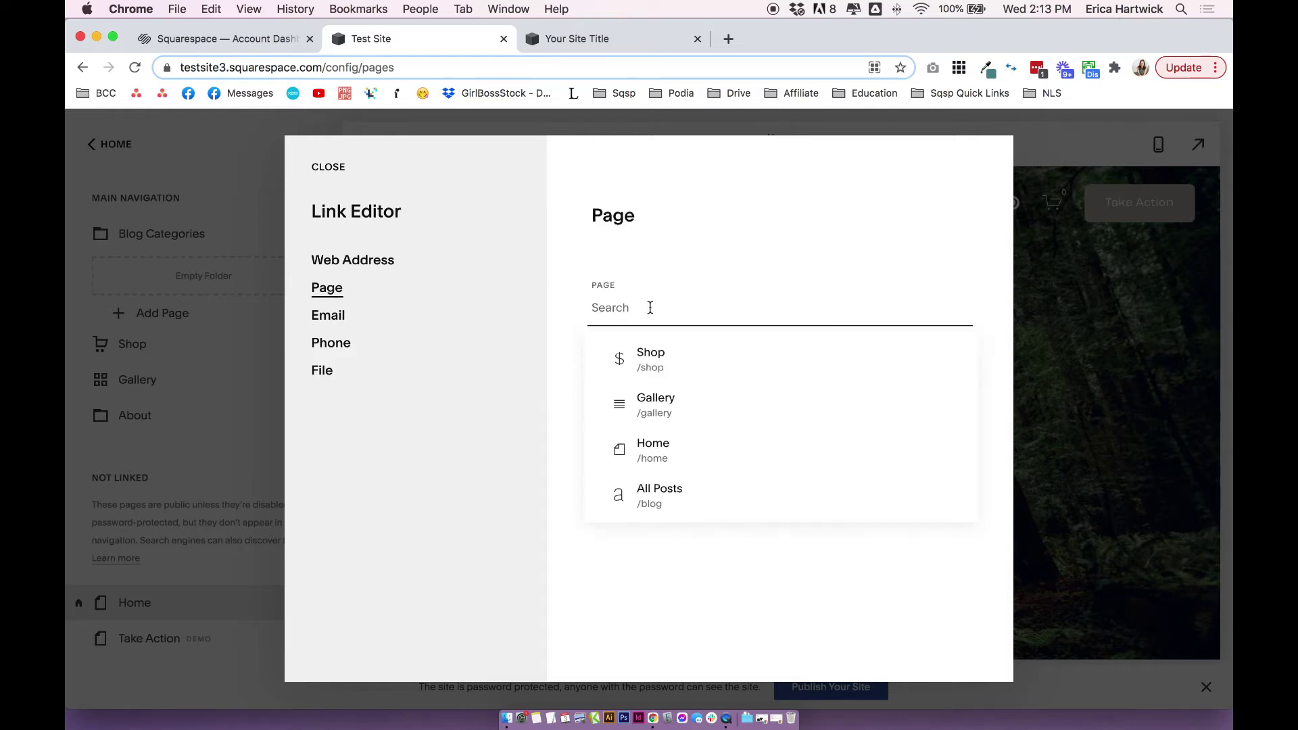
click(670, 506)
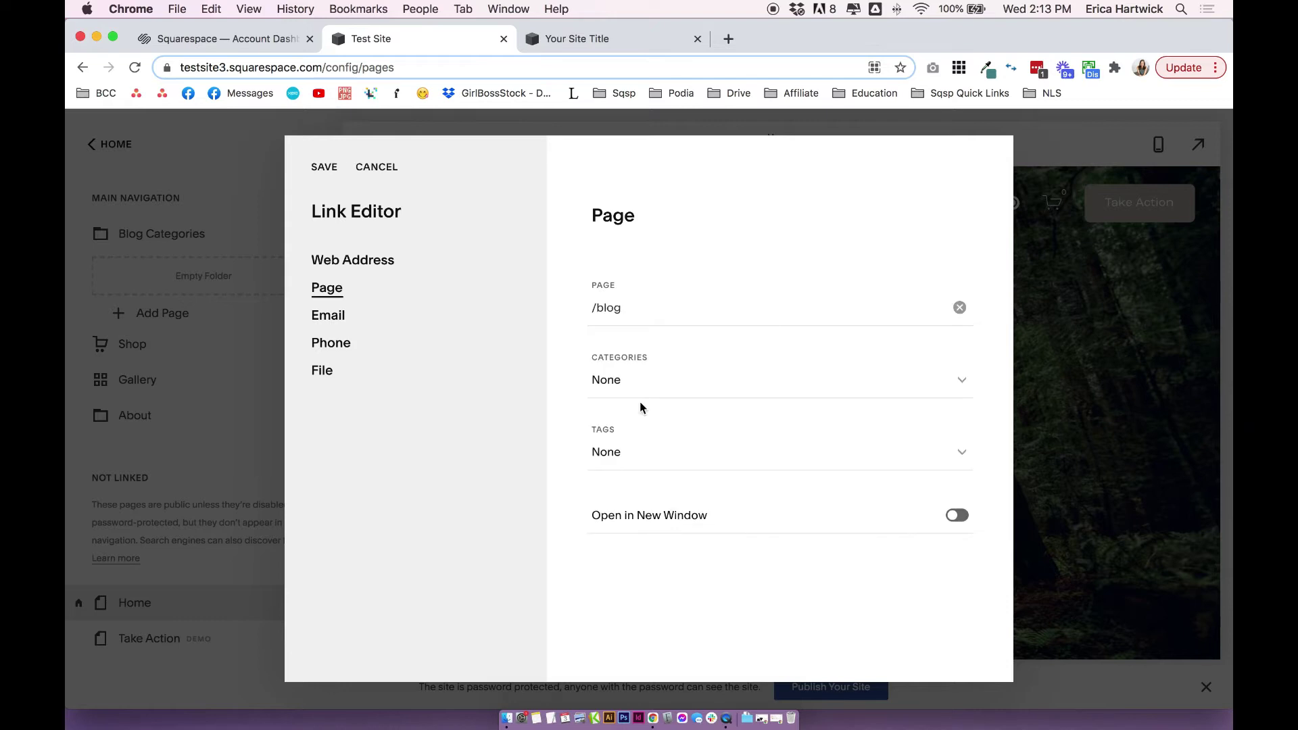
click(619, 377)
click(646, 419)
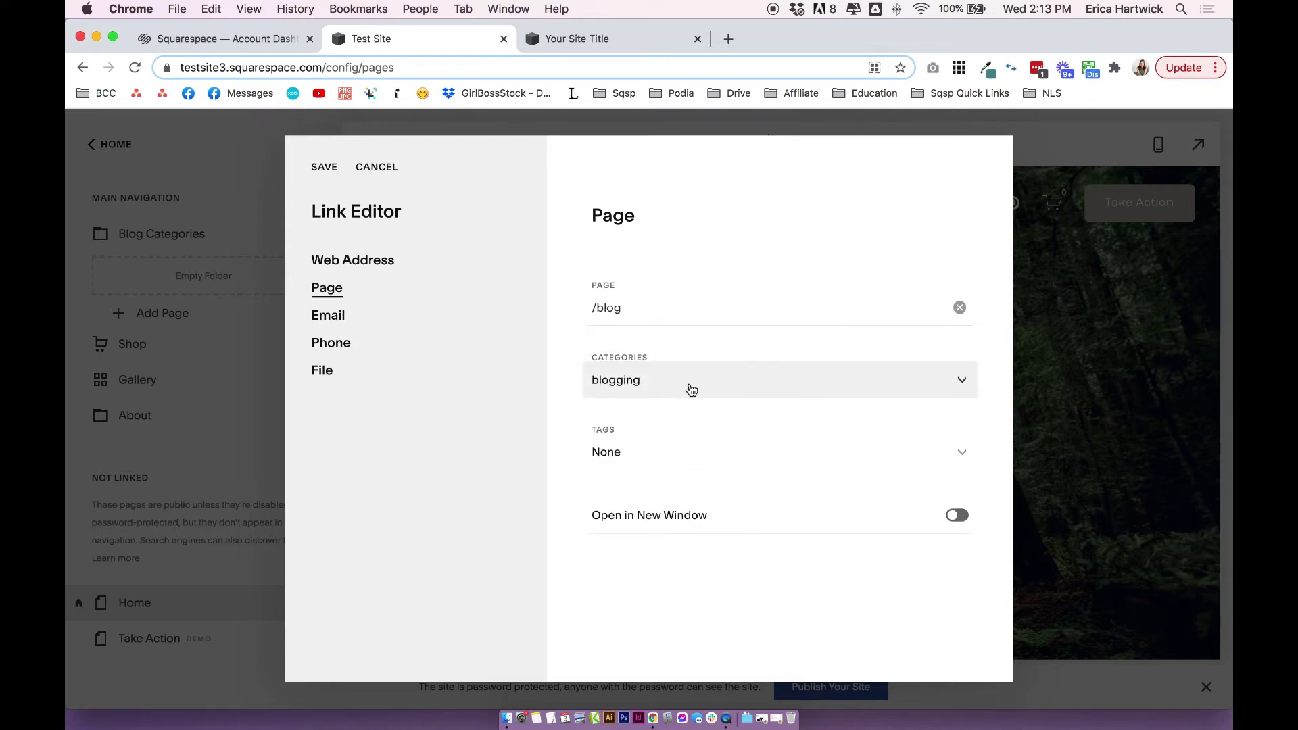
click(323, 168)
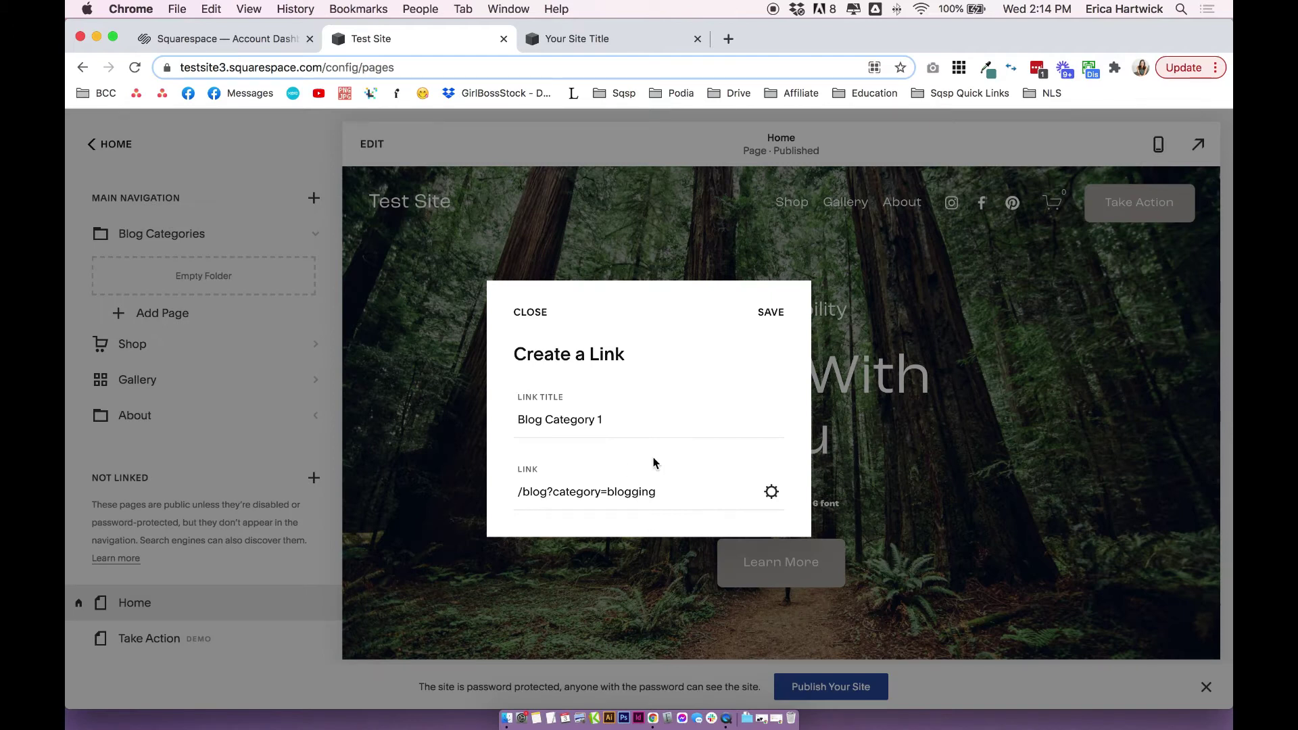
click(770, 313)
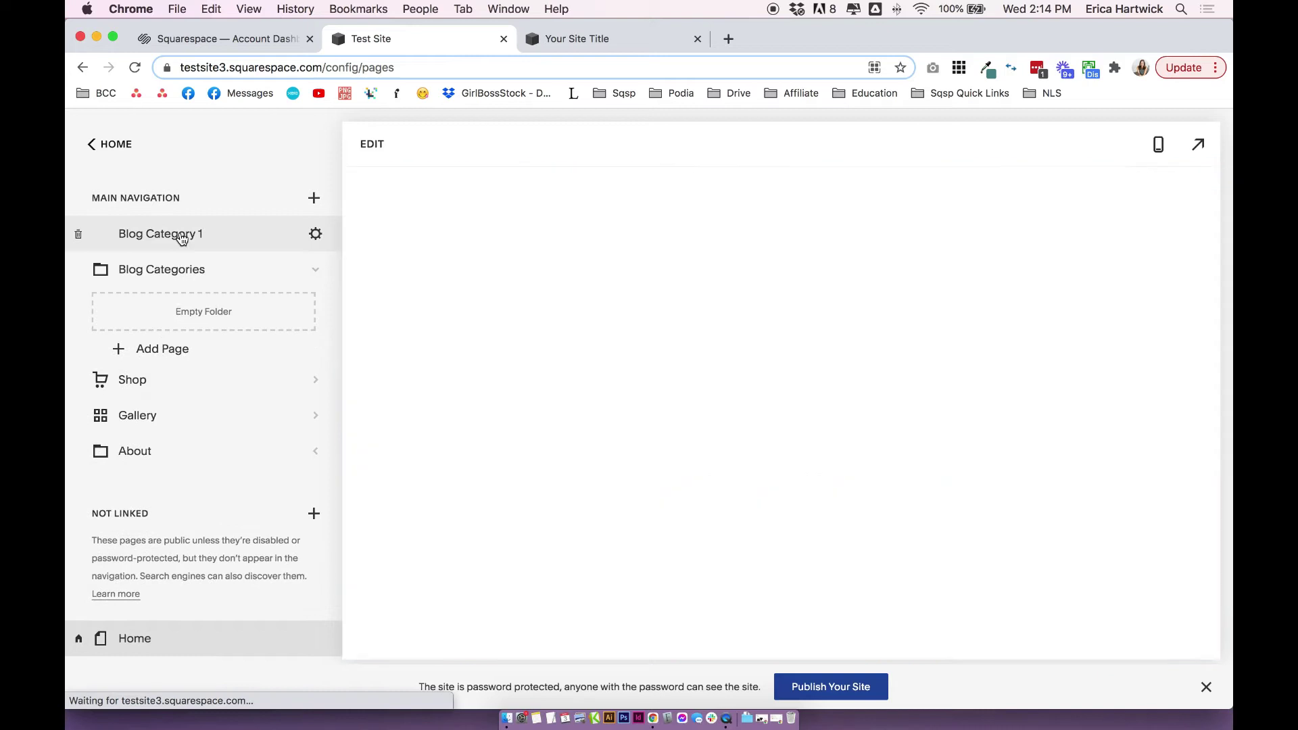
drag(181, 238, 173, 269)
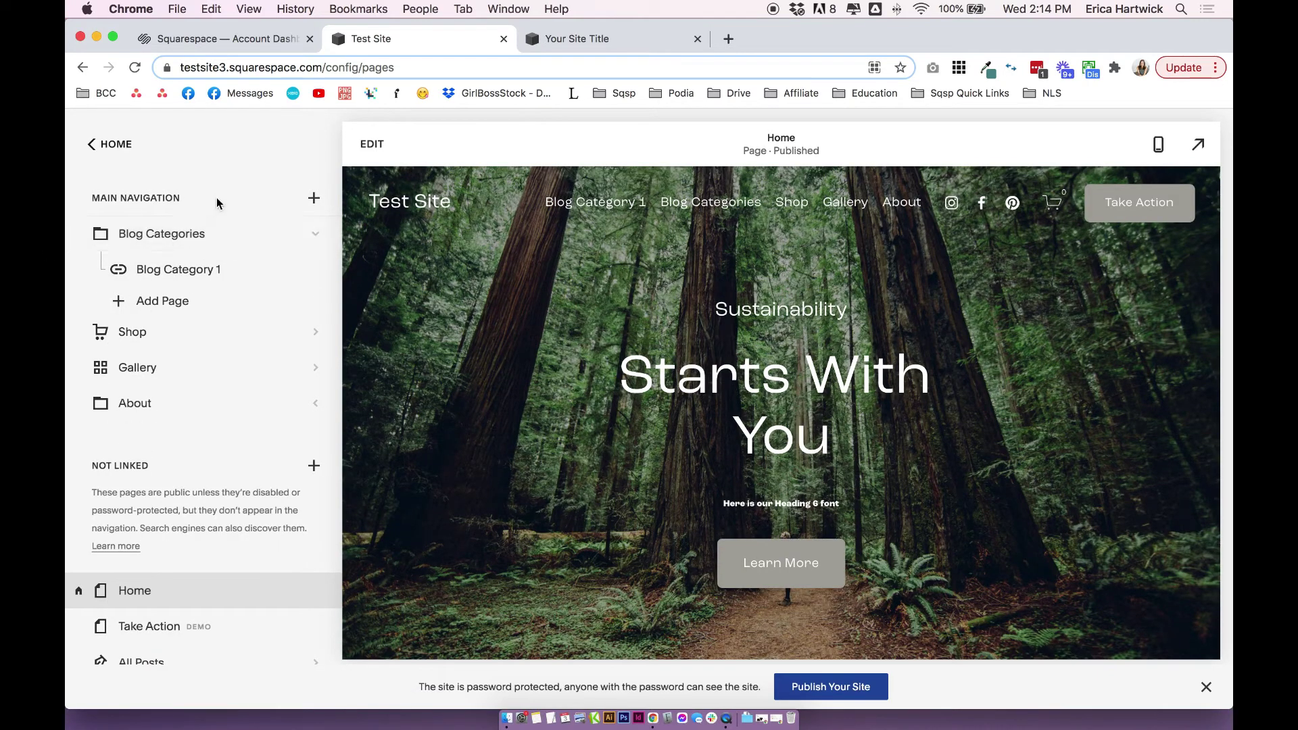
On the 7.0 site, create an 'About Me' folder at the top of Primary Navigation
click(580, 40)
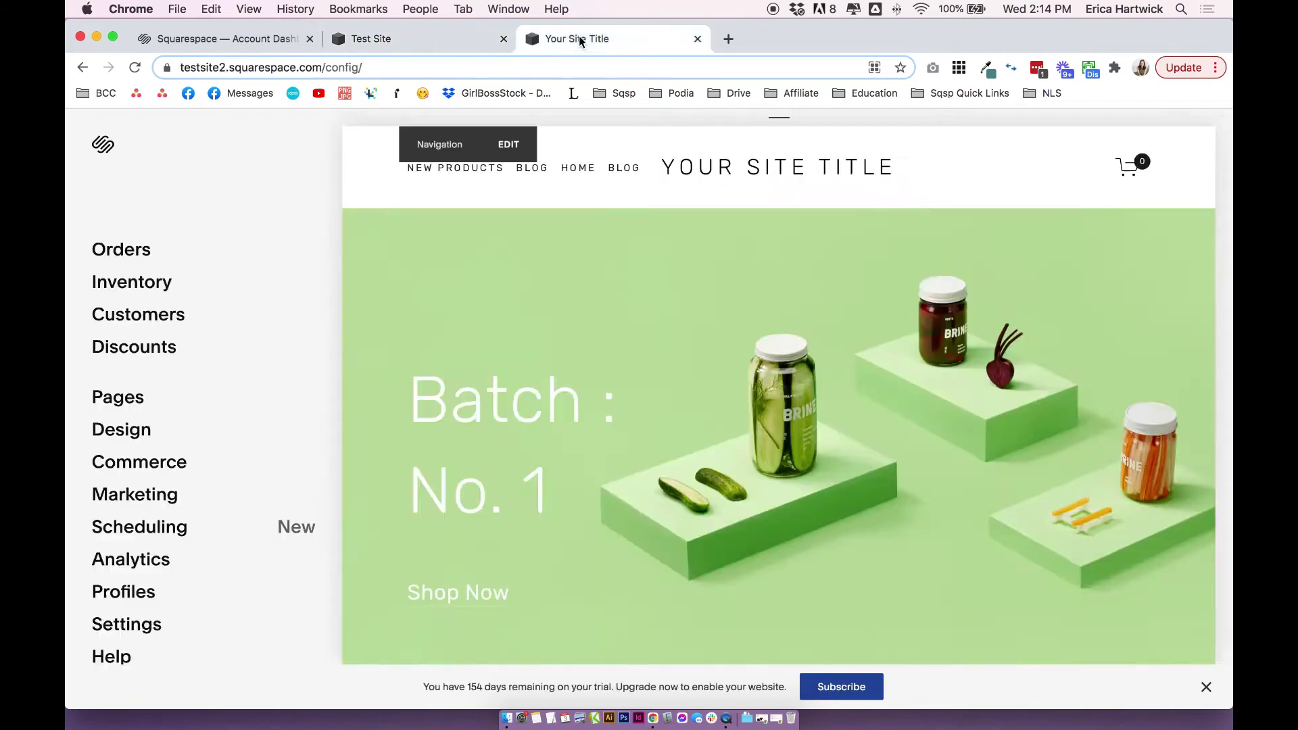
click(135, 398)
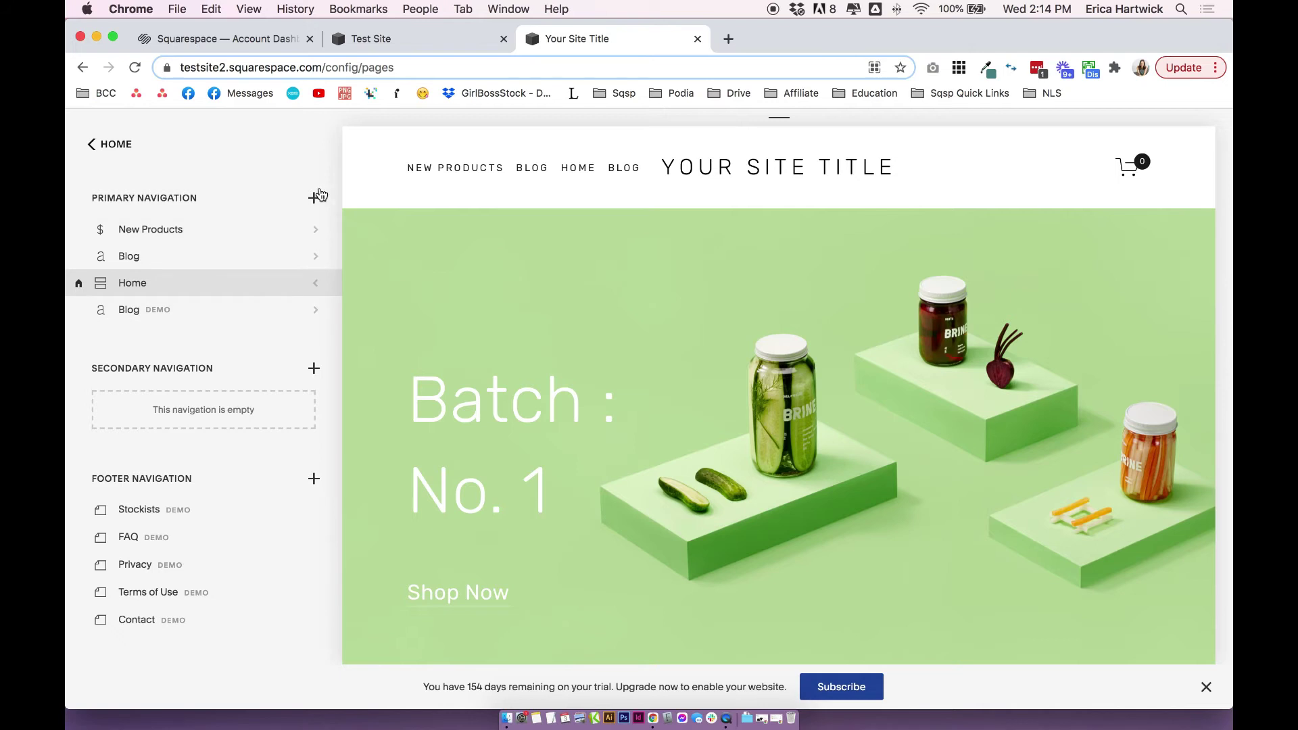
click(314, 197)
scroll(446, 595, down, 3)
click(446, 613)
text(About Me)
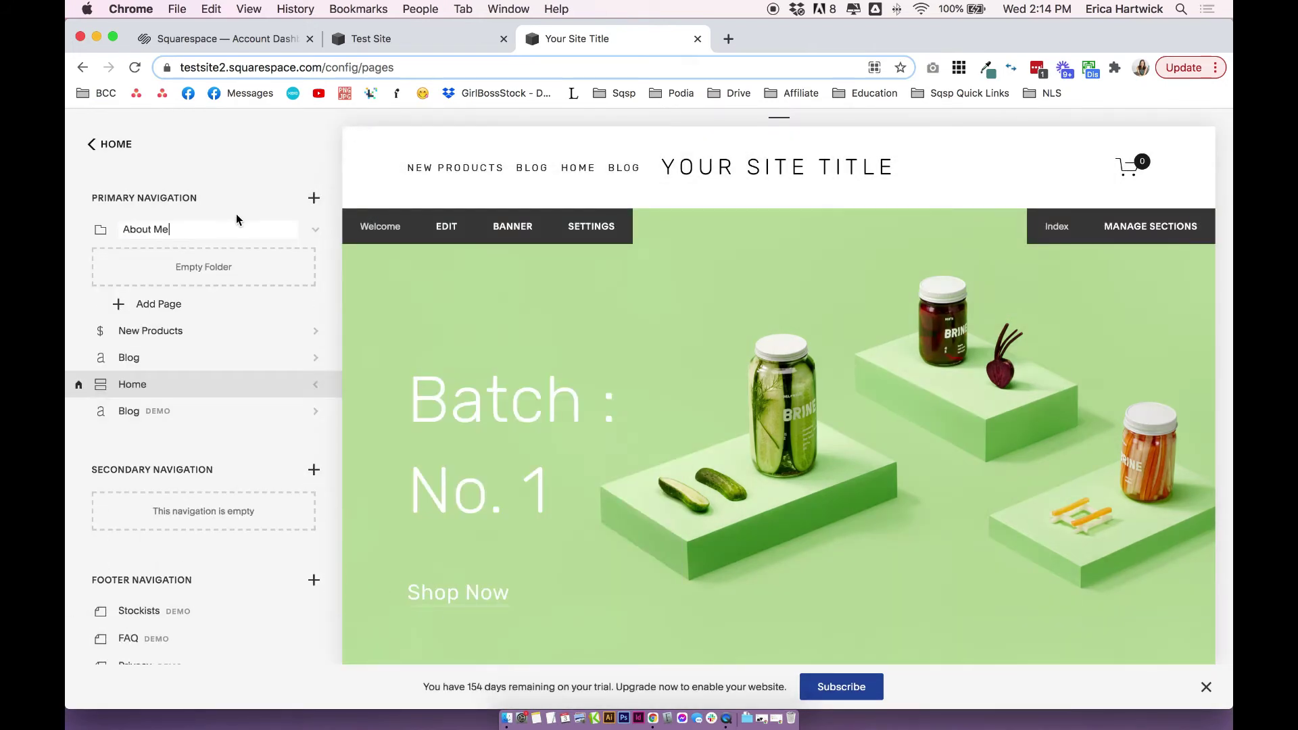
key(Return)
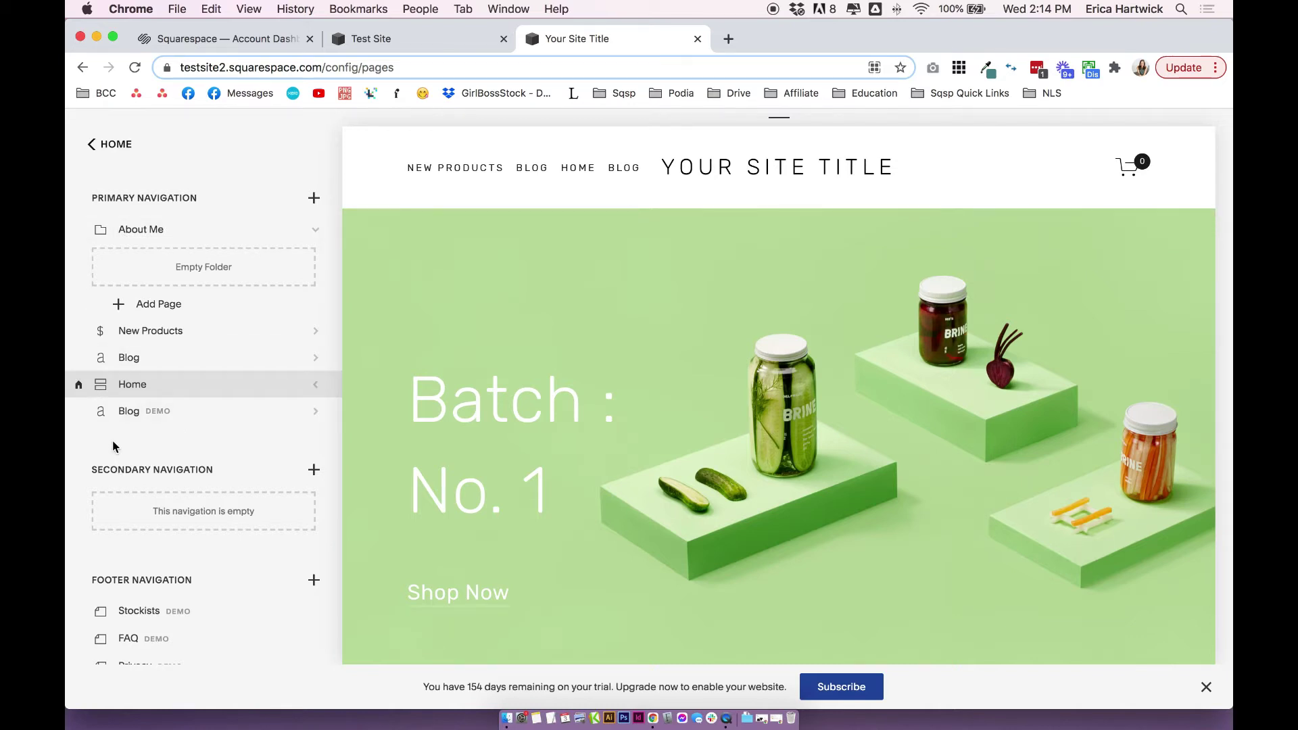
scroll(114, 446, down, 8)
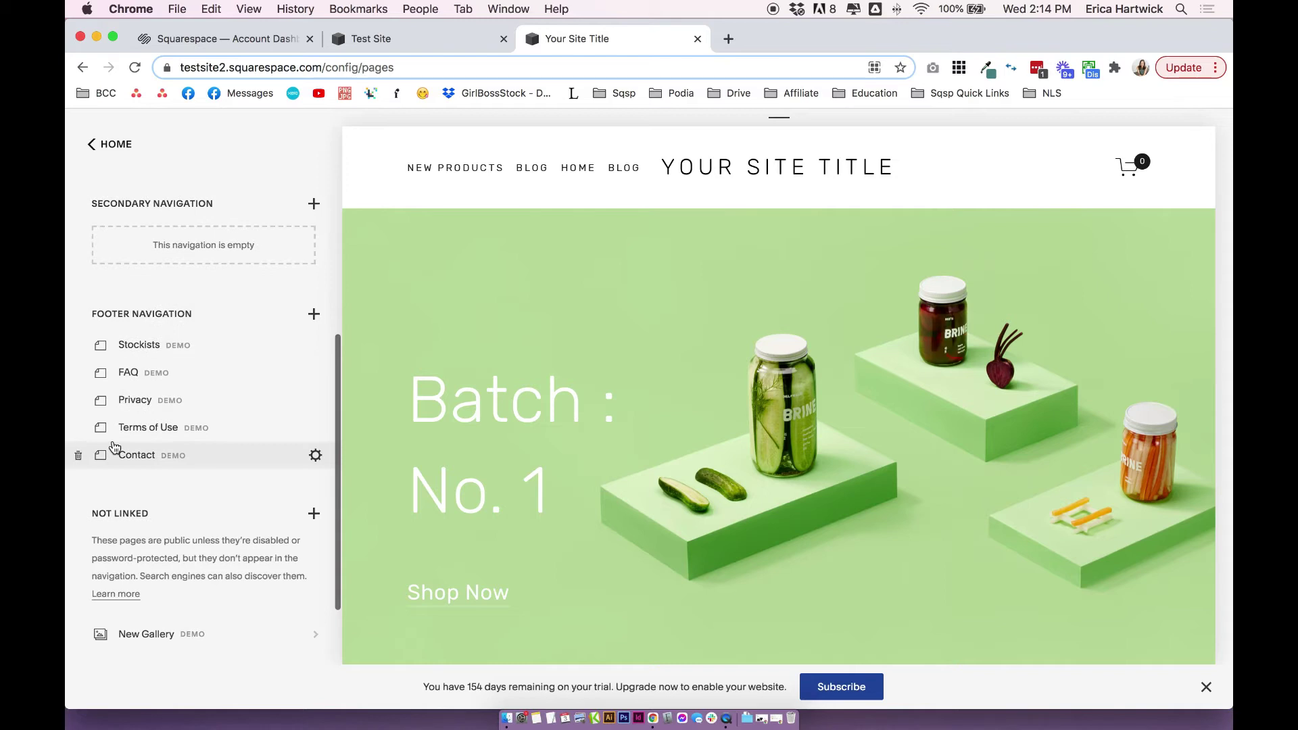
scroll(114, 446, up, 5)
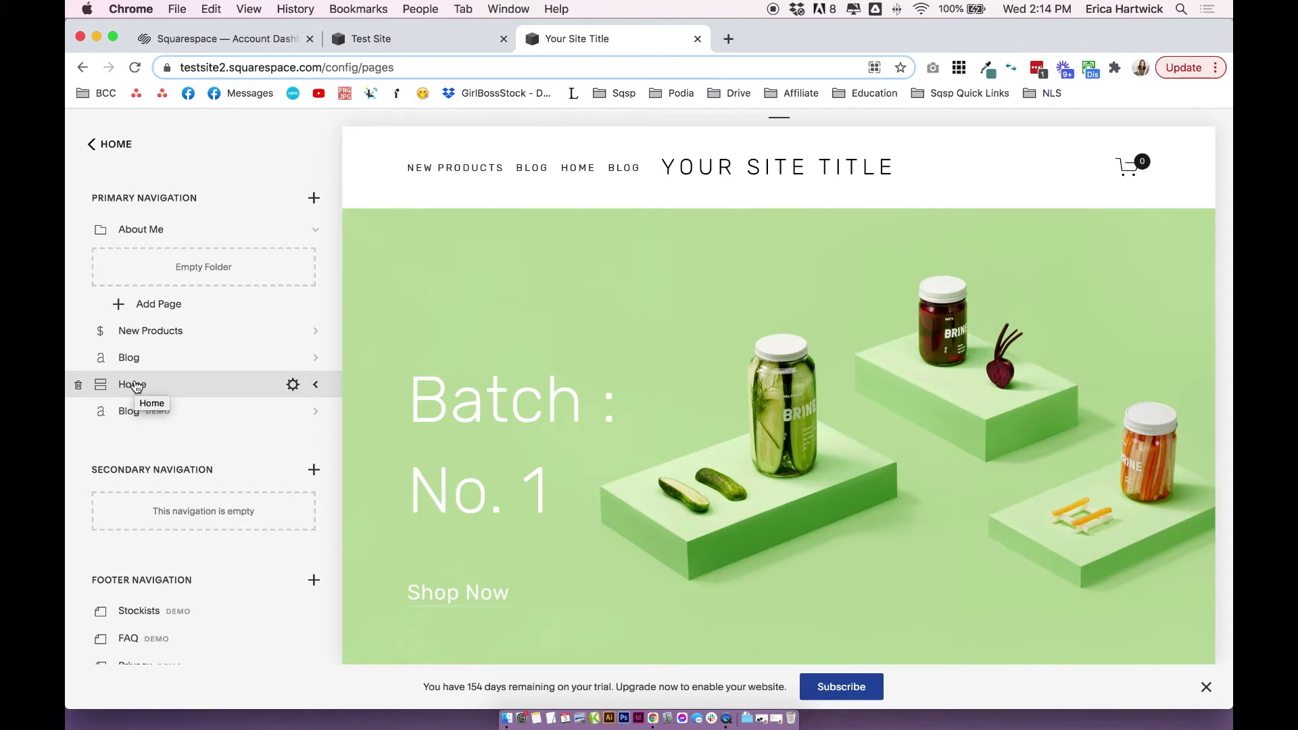
Drag the 7.0 site's Home page from Primary Navigation into the Not Linked section
click(318, 386)
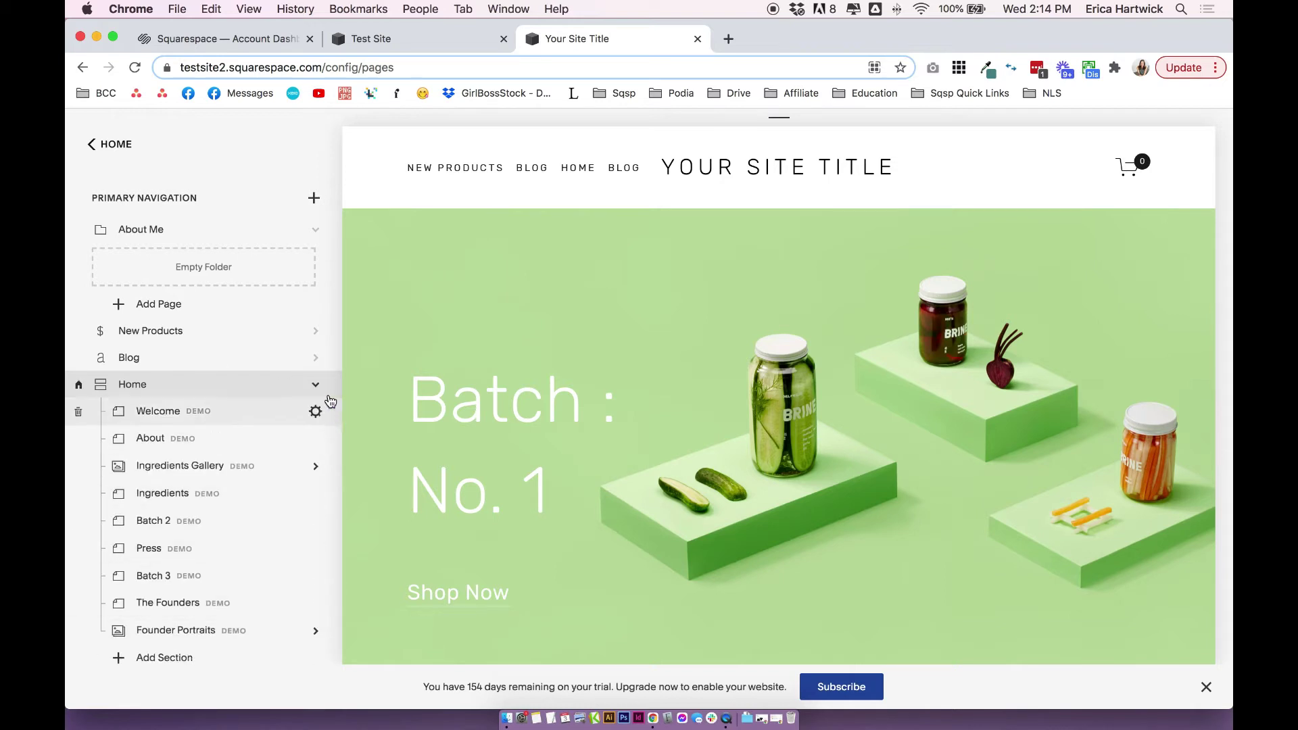
click(315, 384)
click(314, 197)
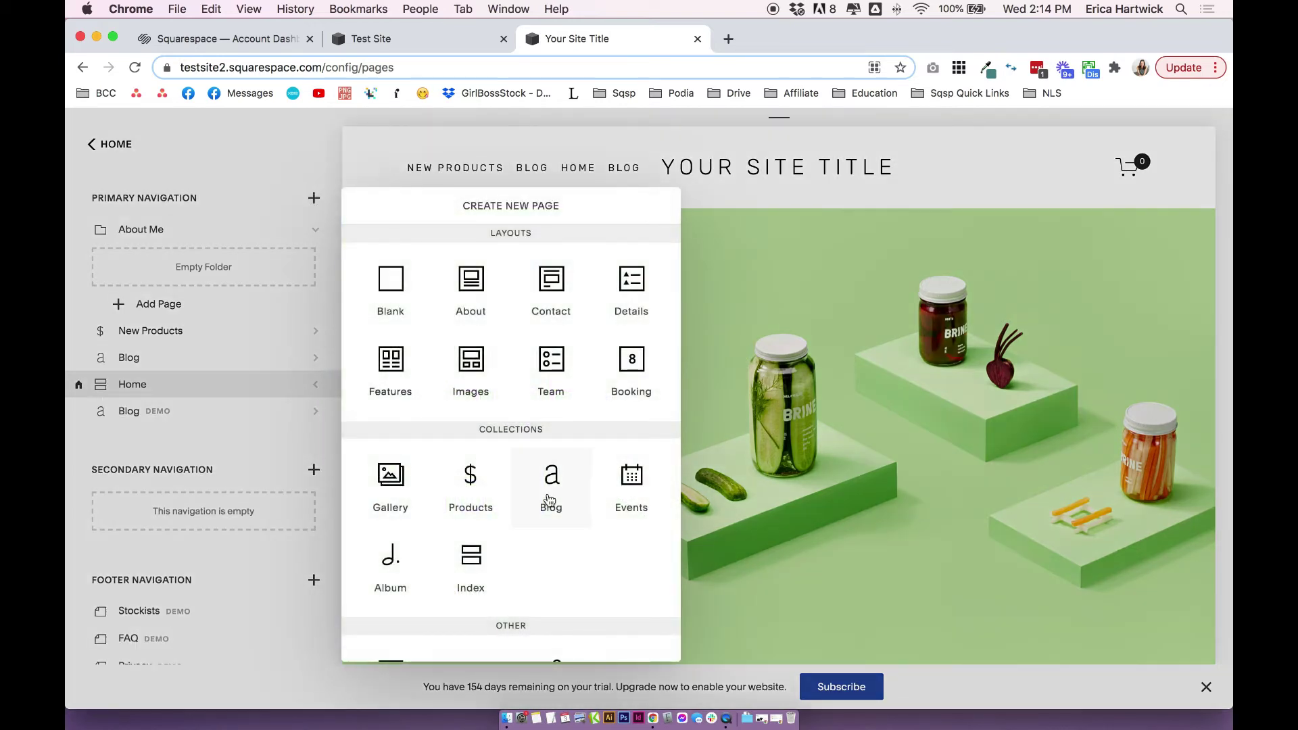
click(254, 170)
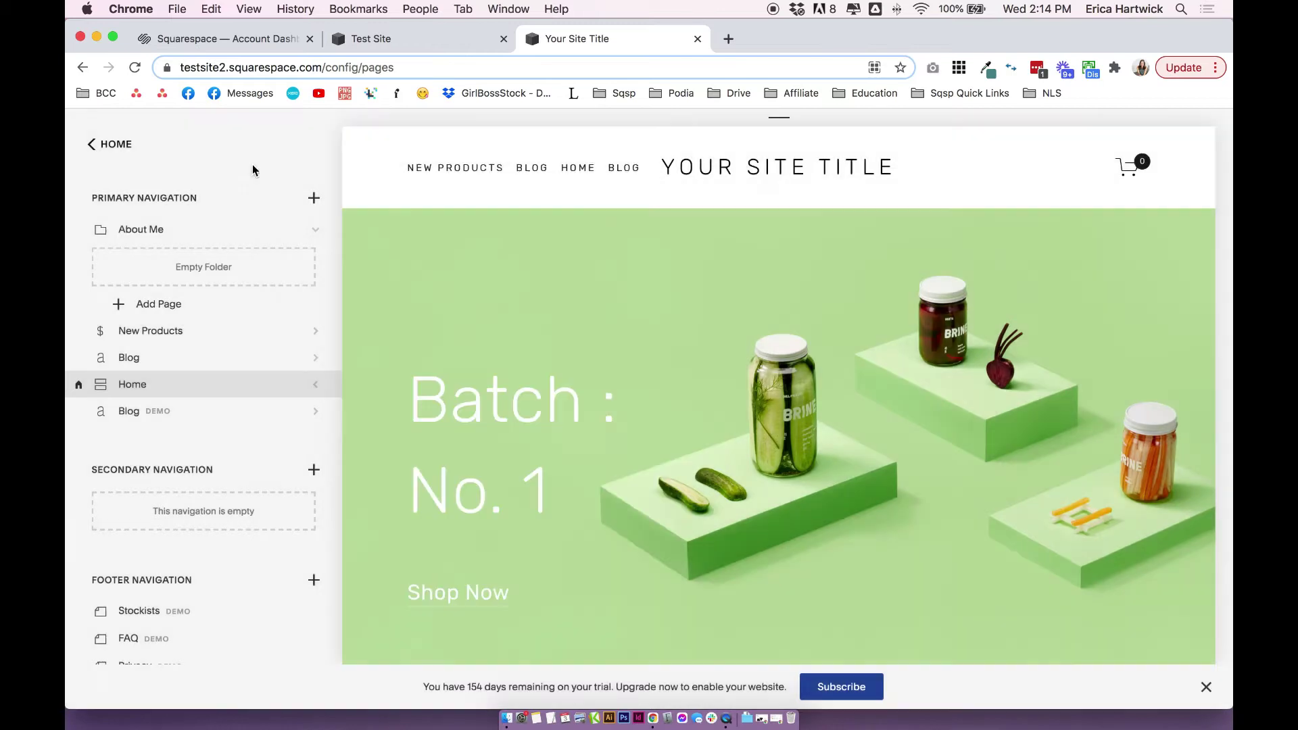
mouse_move(140, 386)
mouse_down()
mouse_move(135, 250)
mouse_move(139, 405)
mouse_move(160, 408)
mouse_move(156, 386)
mouse_up()
scroll(232, 389, down, 3)
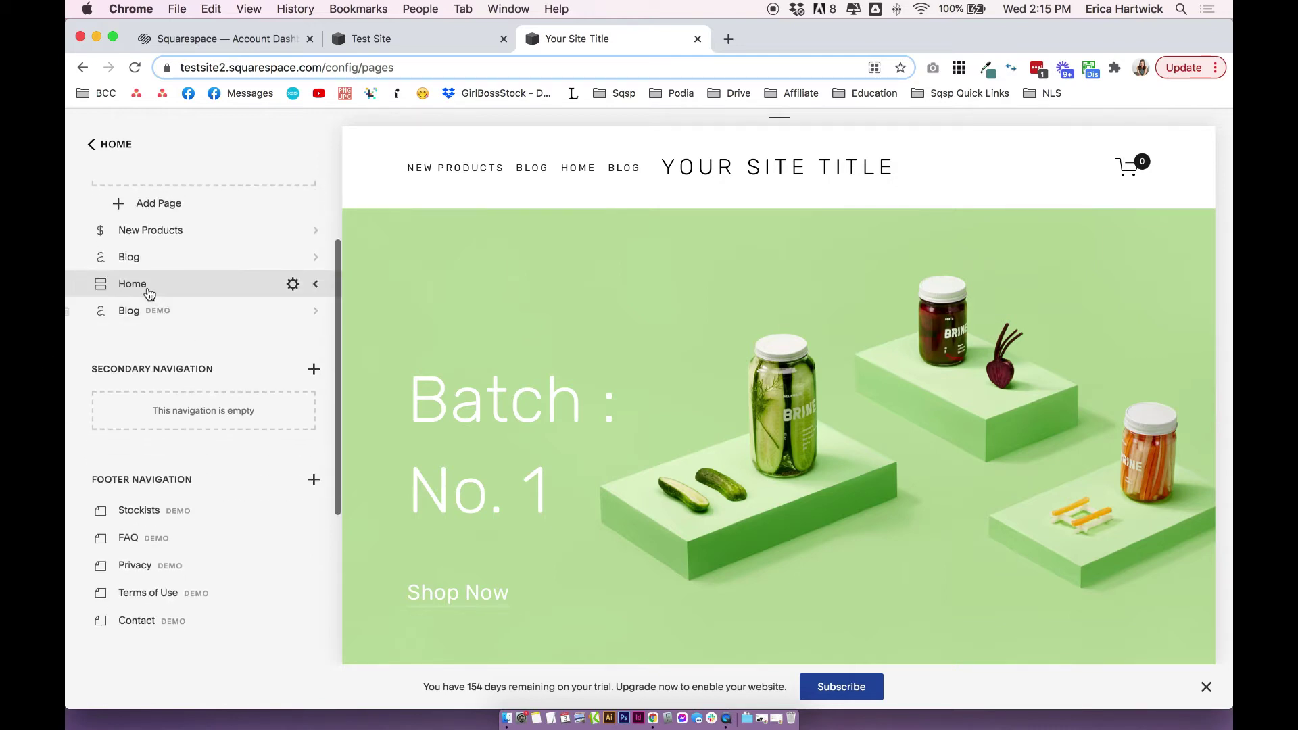
drag(146, 288, 167, 505)
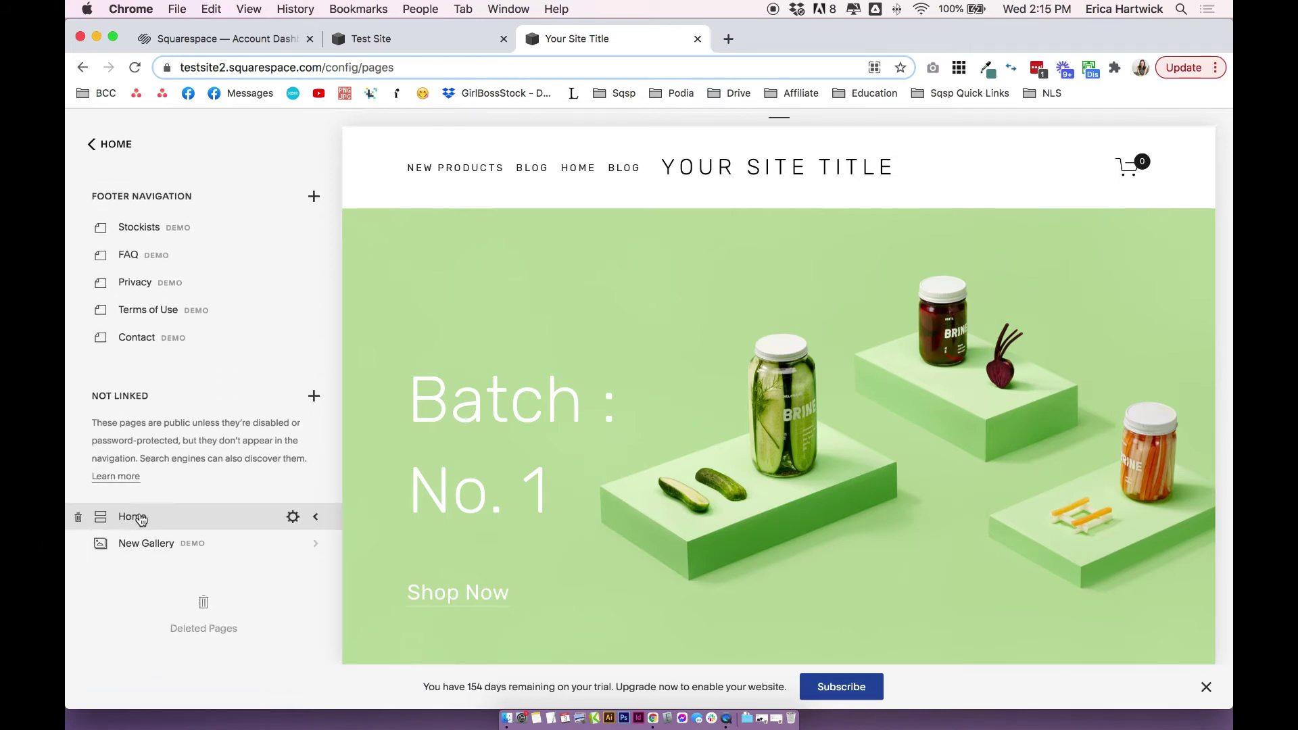
Start a new link titled 'Home' inside the About Me folder
scroll(174, 487, up, 5)
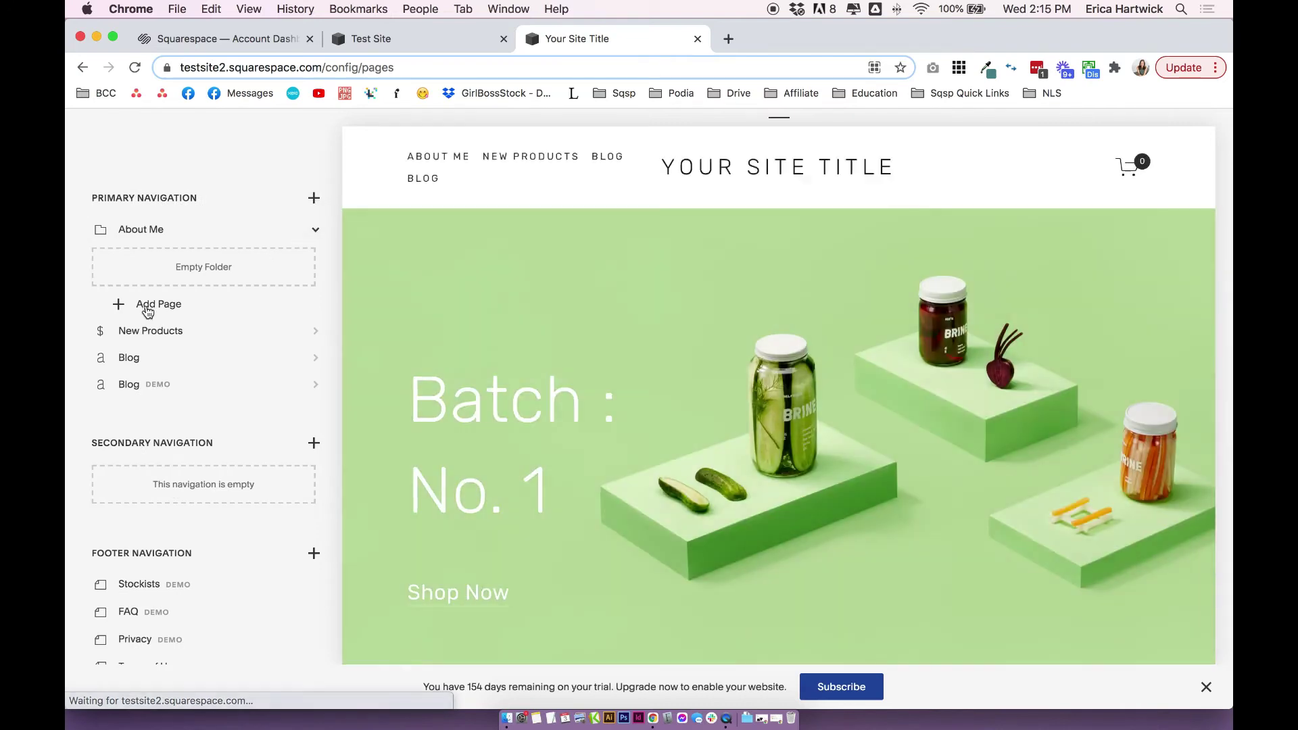
click(145, 304)
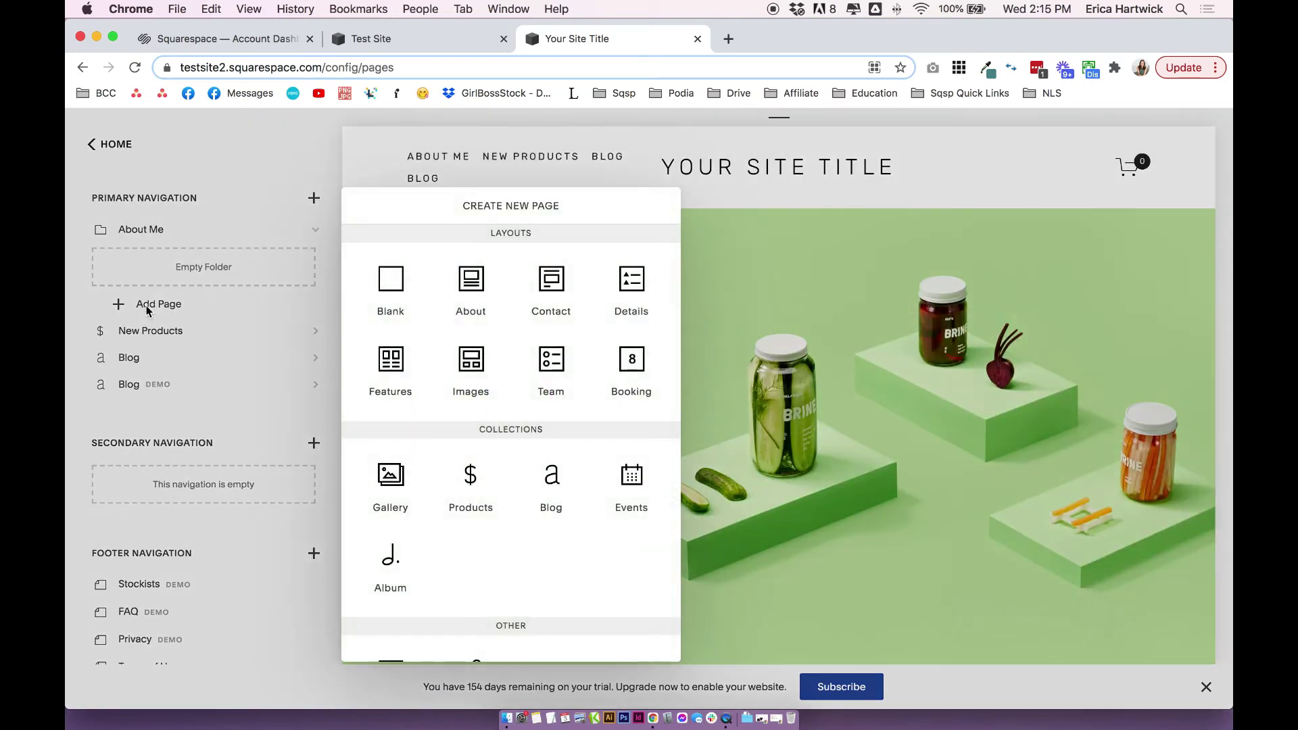
scroll(465, 415, down, 2)
key(Escape)
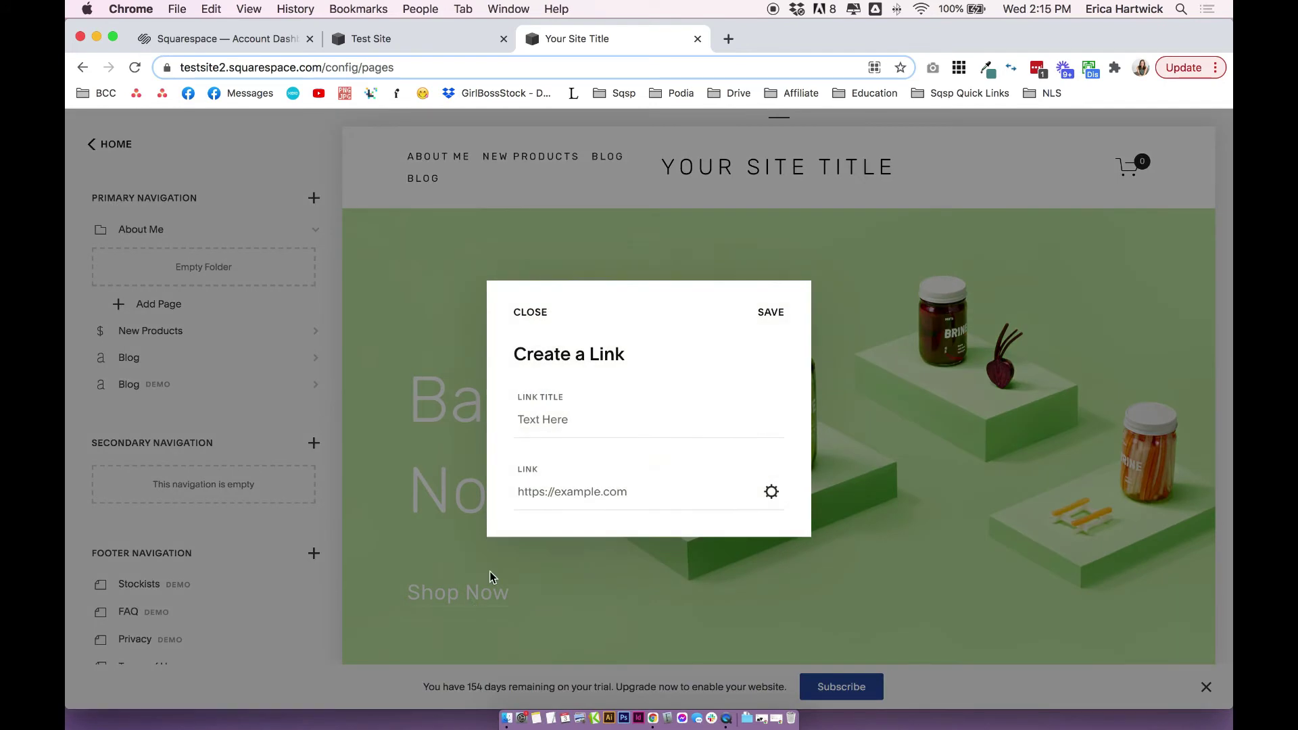
text(Home)
Point the Home link to the Welcome page and save it
click(771, 491)
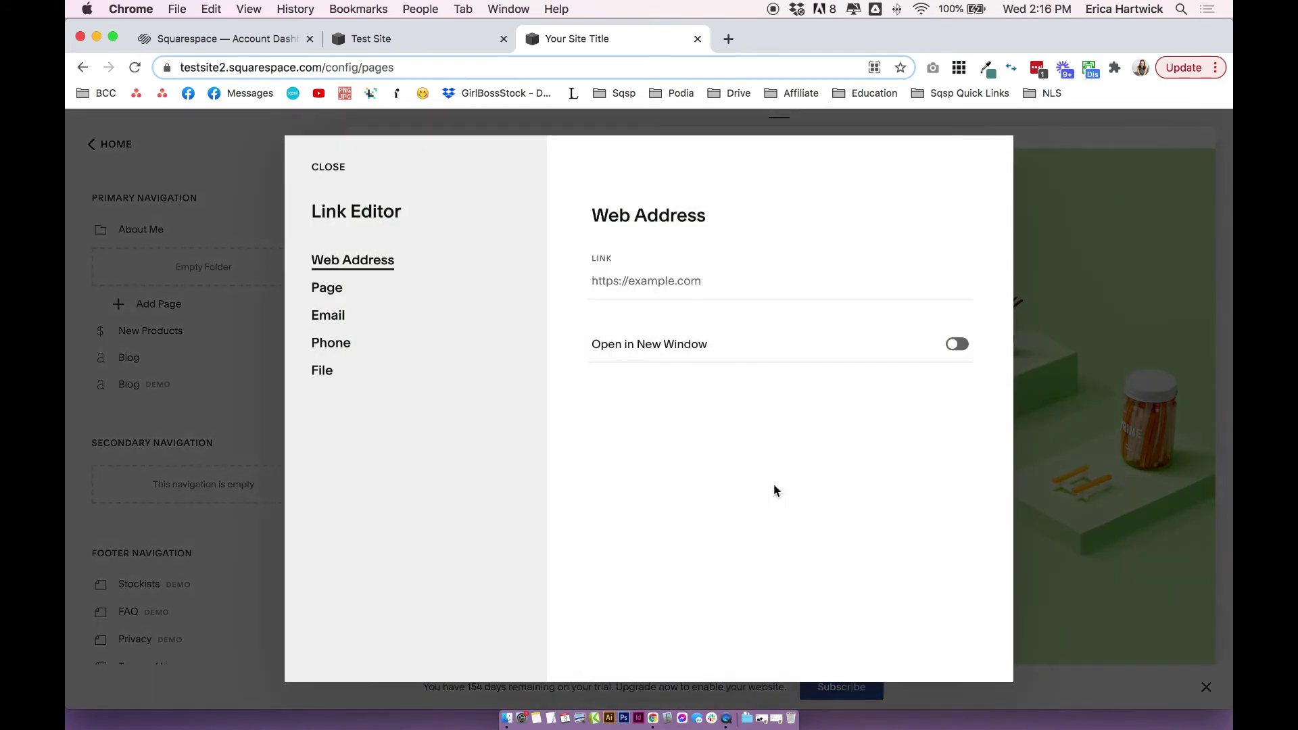
click(338, 289)
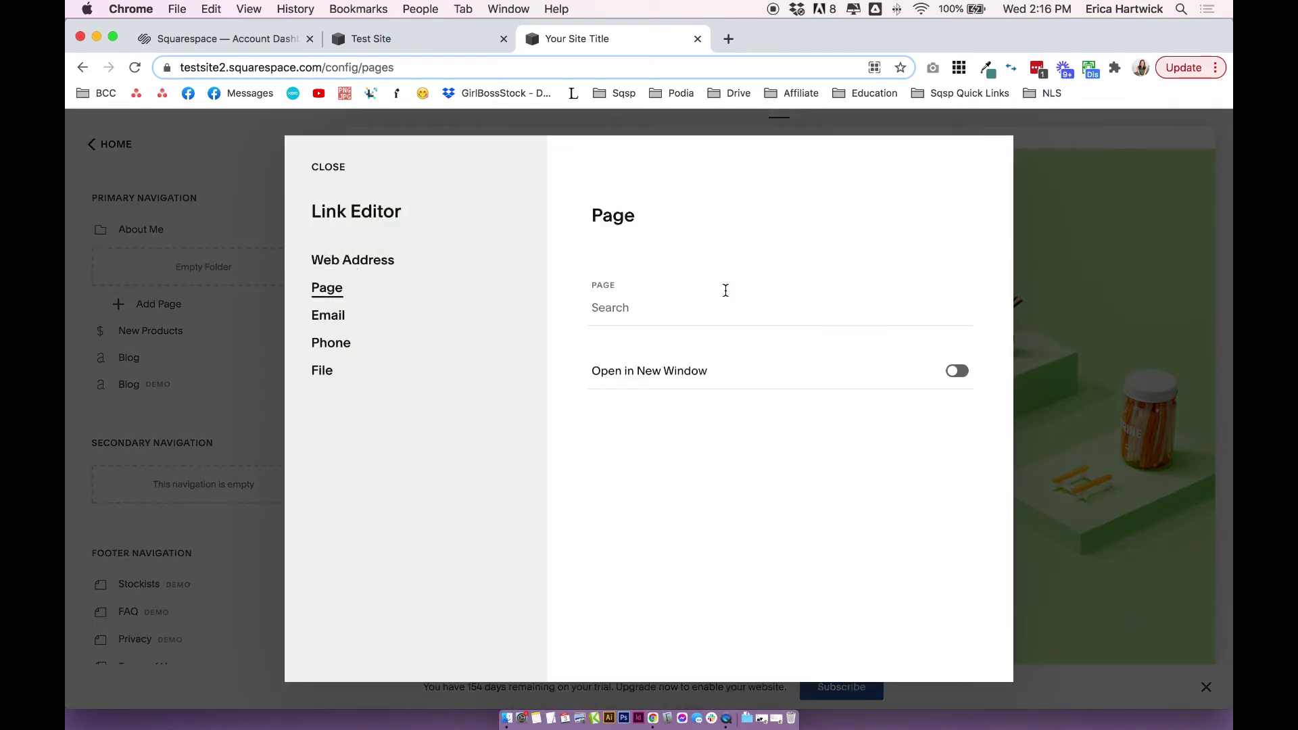
click(724, 289)
click(666, 495)
click(328, 168)
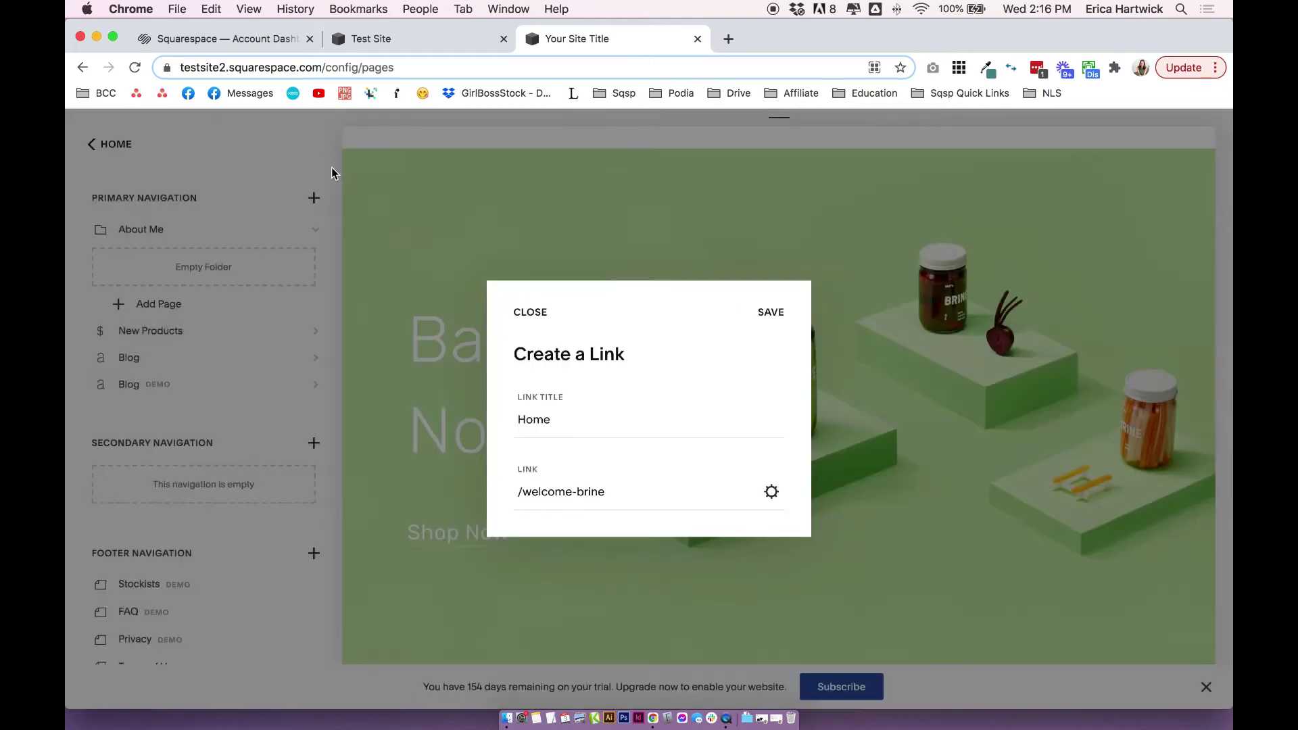
click(772, 312)
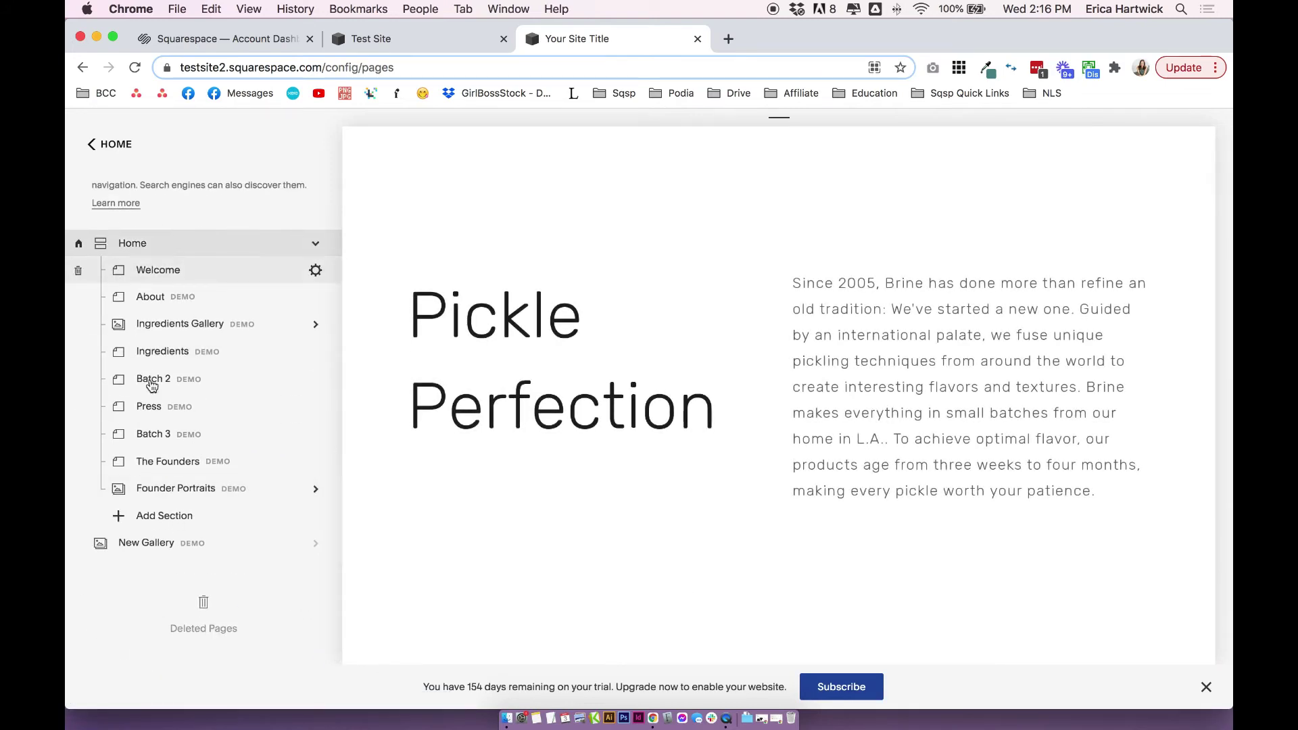
scroll(152, 384, up, 10)
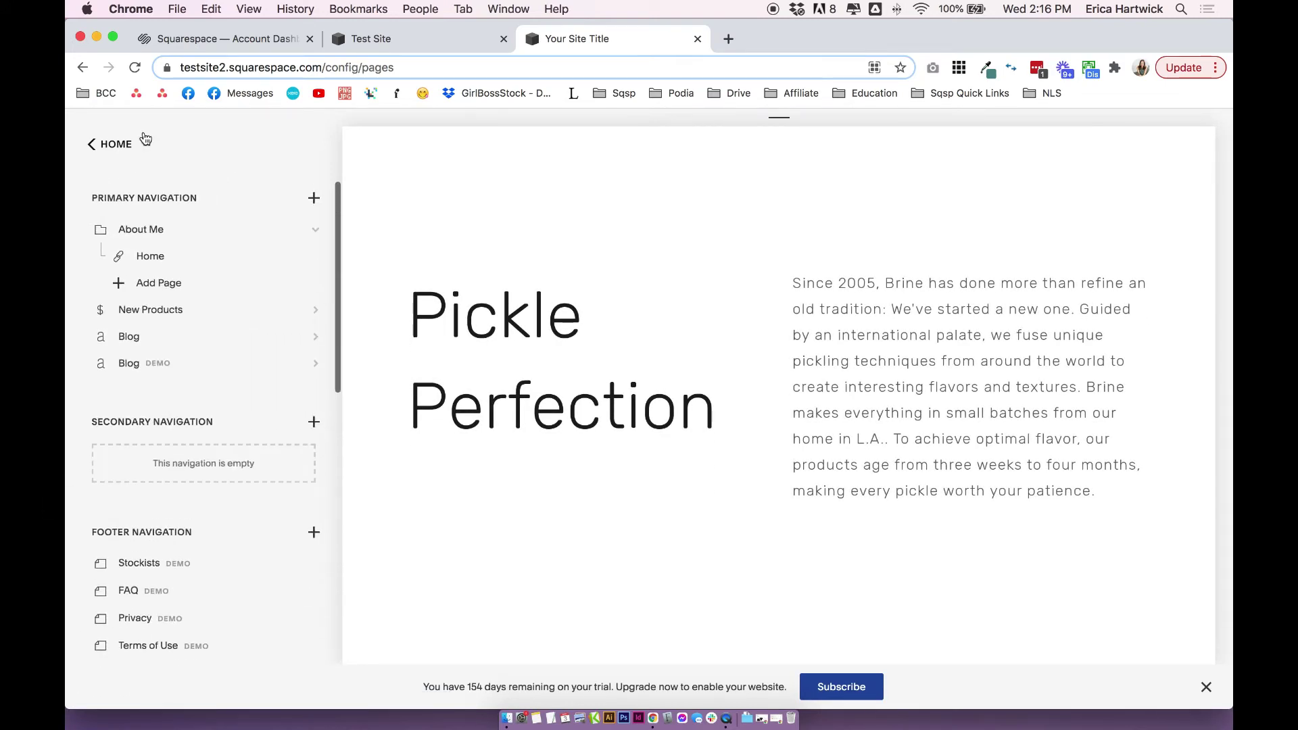
scroll(608, 189, up, 1)
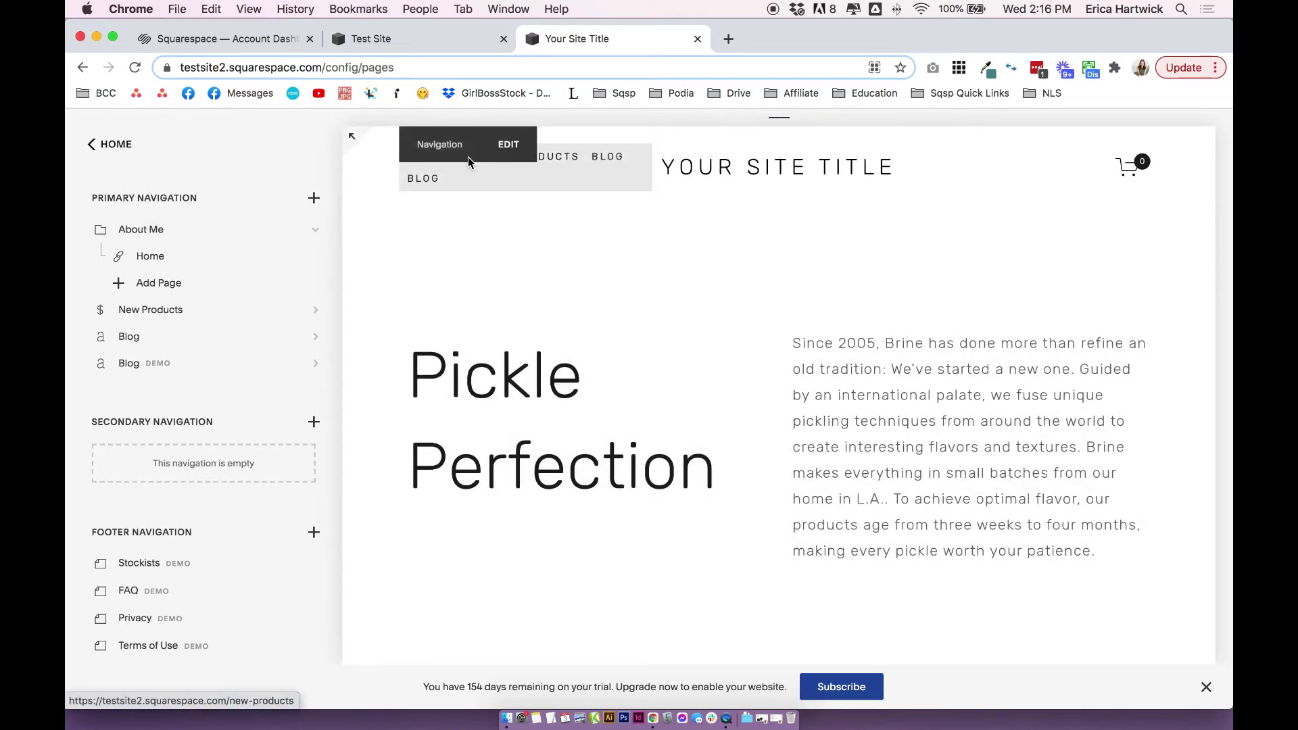
Drag About Me below Blog DEMO, then compare with the 7.1 site's dropdown and return
drag(442, 157, 453, 181)
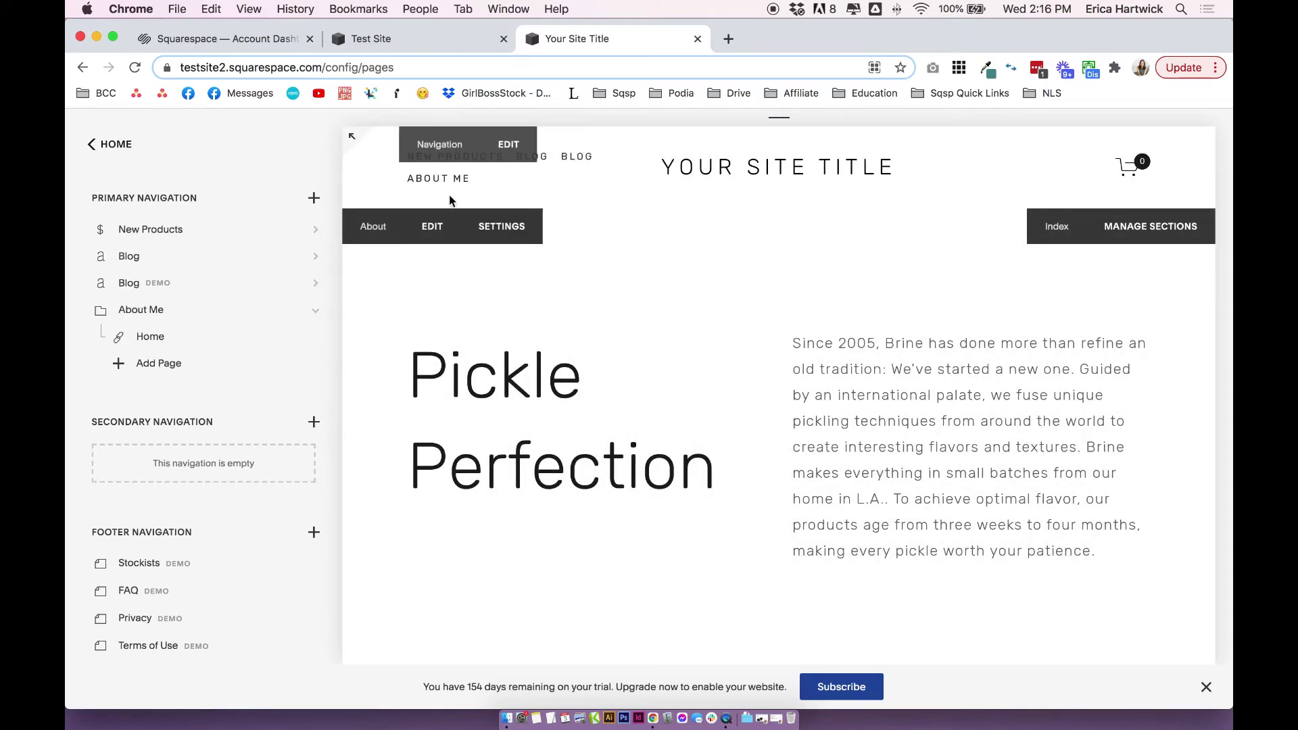
click(399, 38)
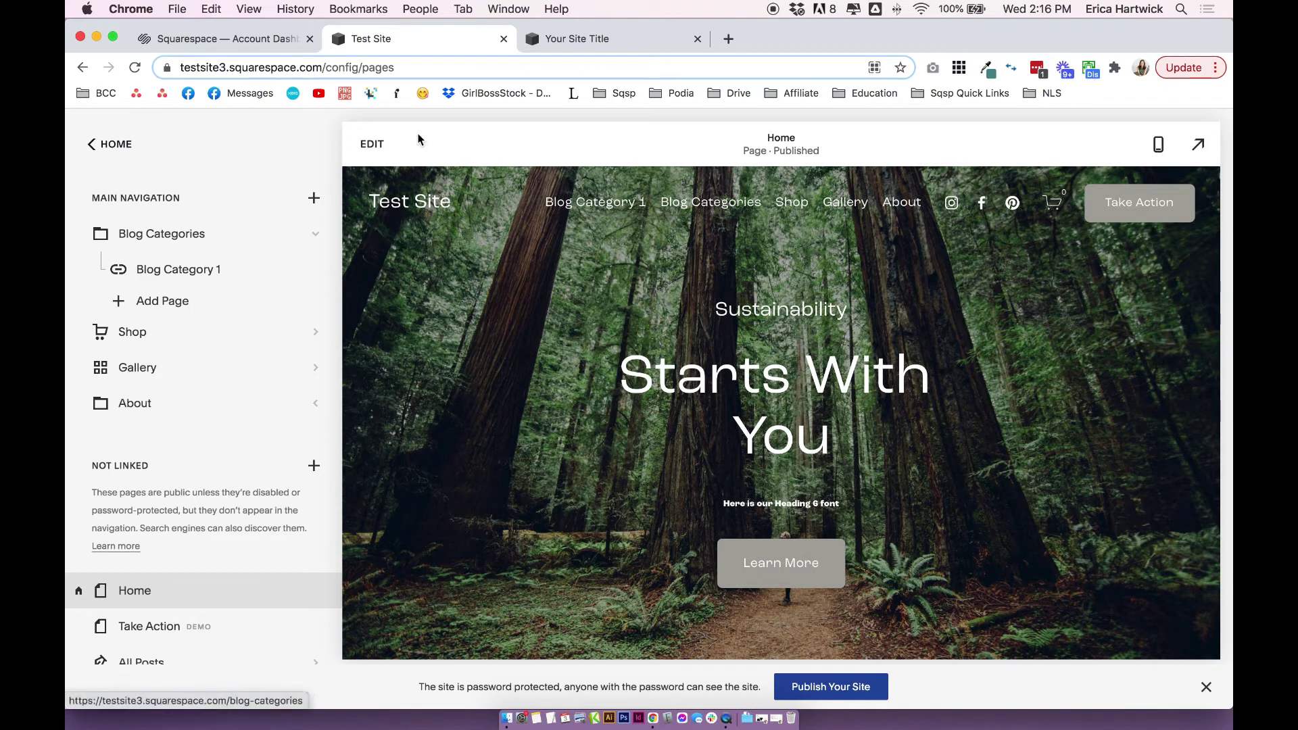
mouse_move(720, 231)
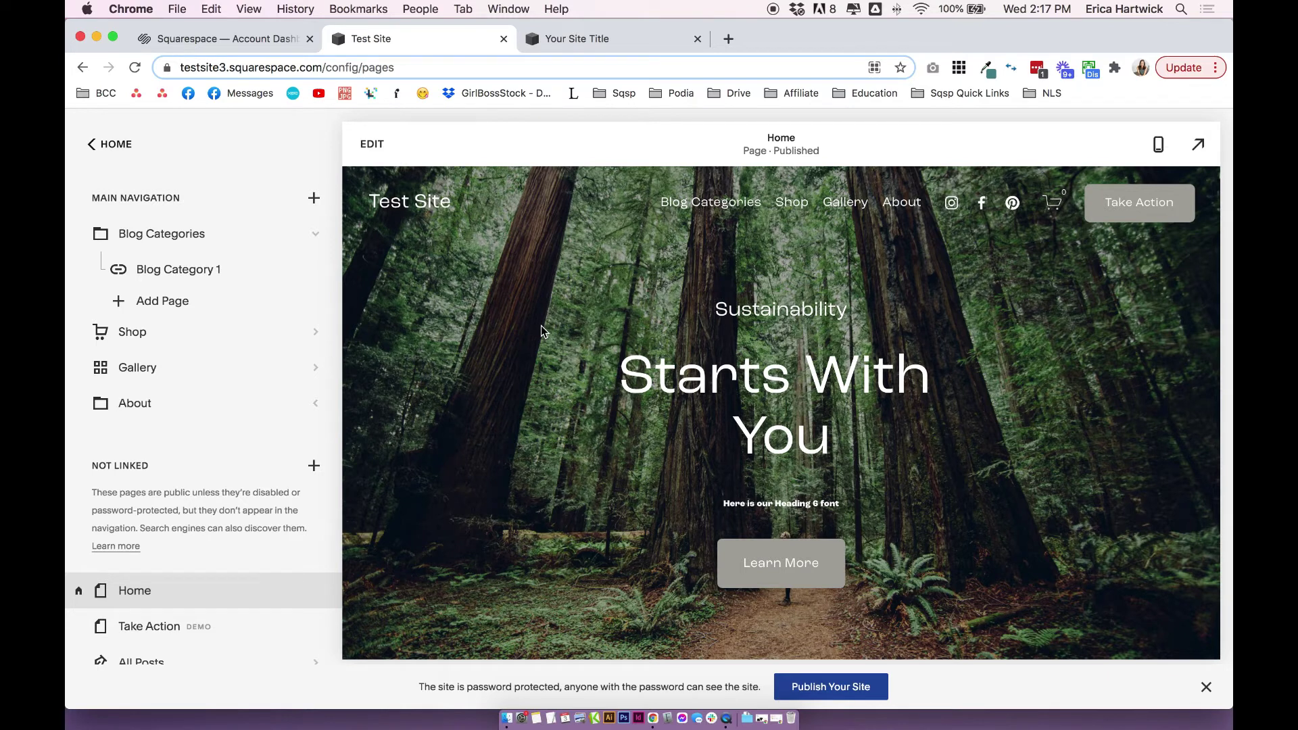
mouse_move(683, 200)
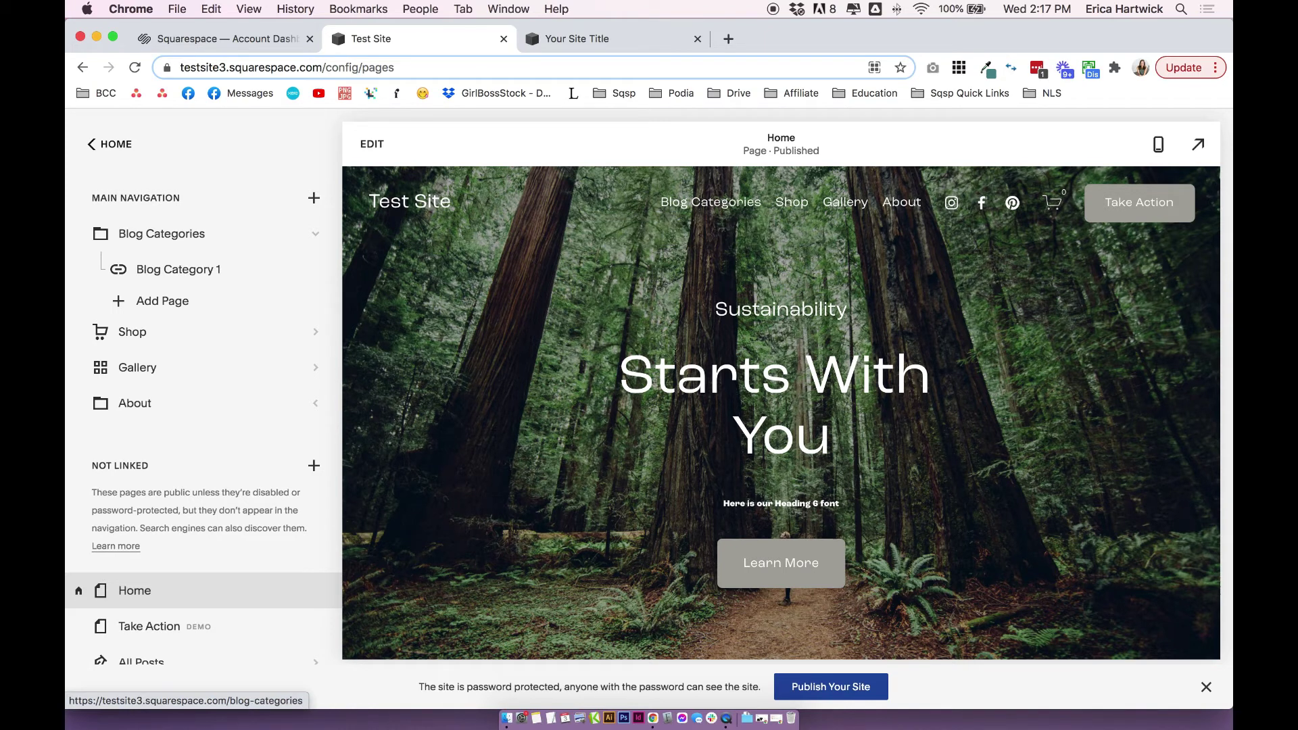
mouse_move(721, 201)
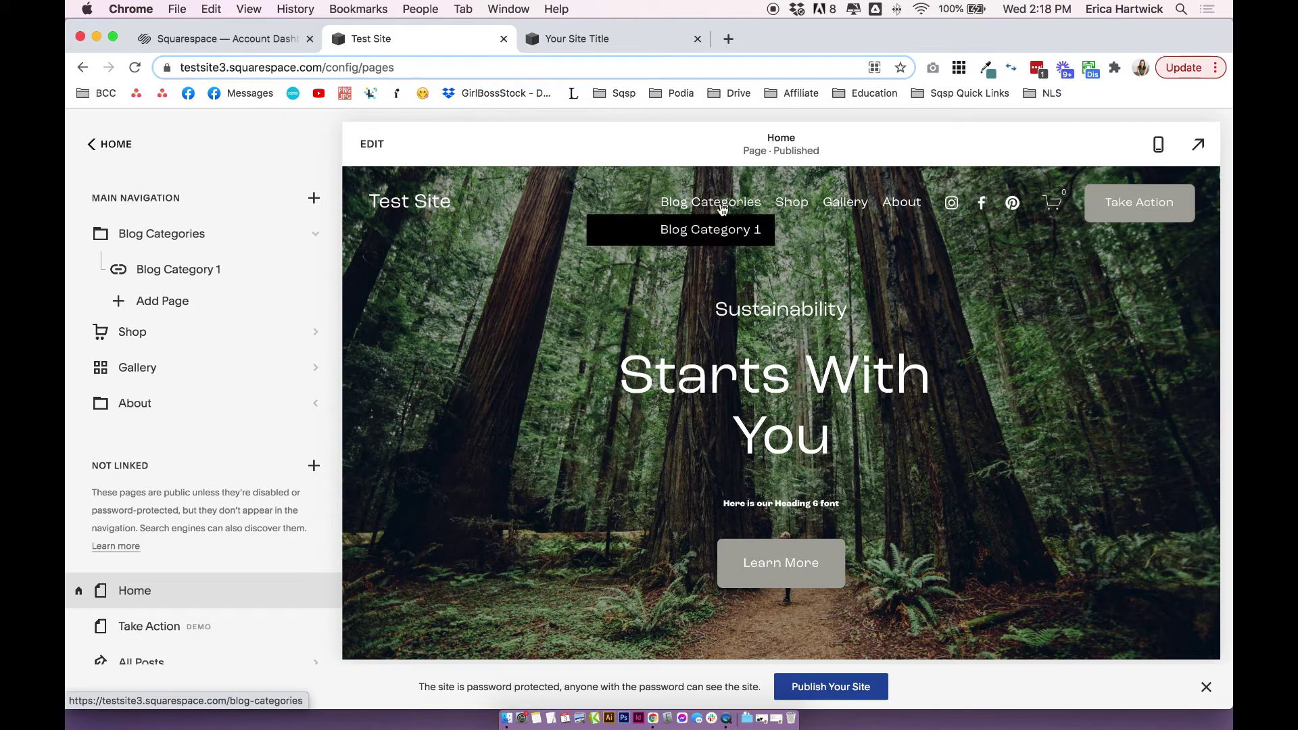
click(628, 39)
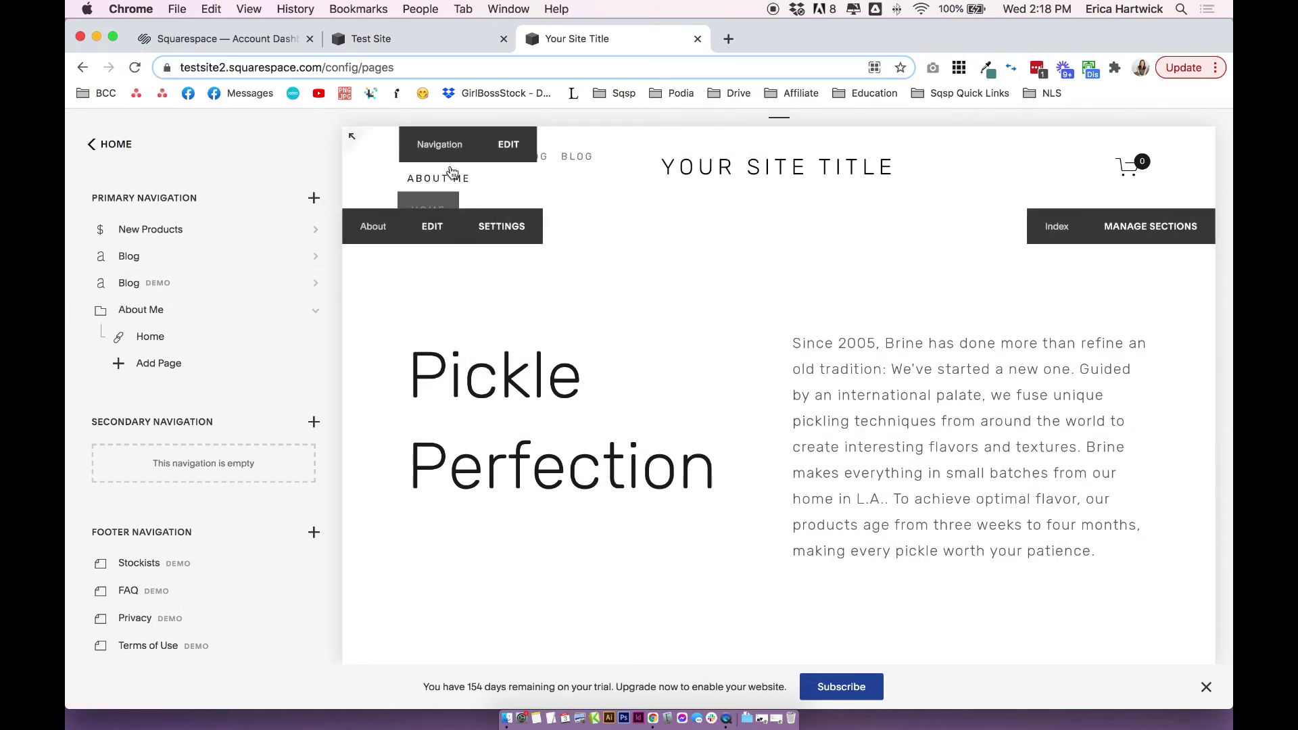
Open the Welcome page via About Me > Home in the 7.0 preview, then return to the Test Site
click(447, 179)
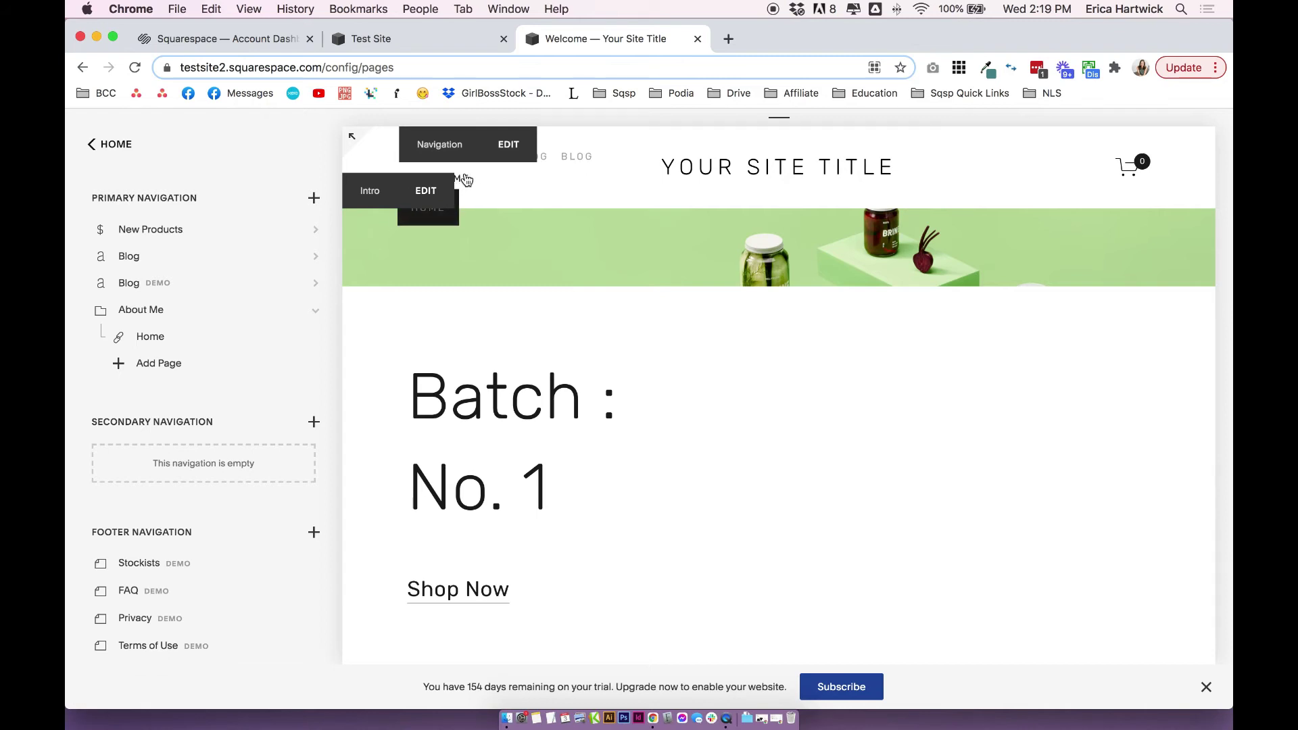
click(459, 41)
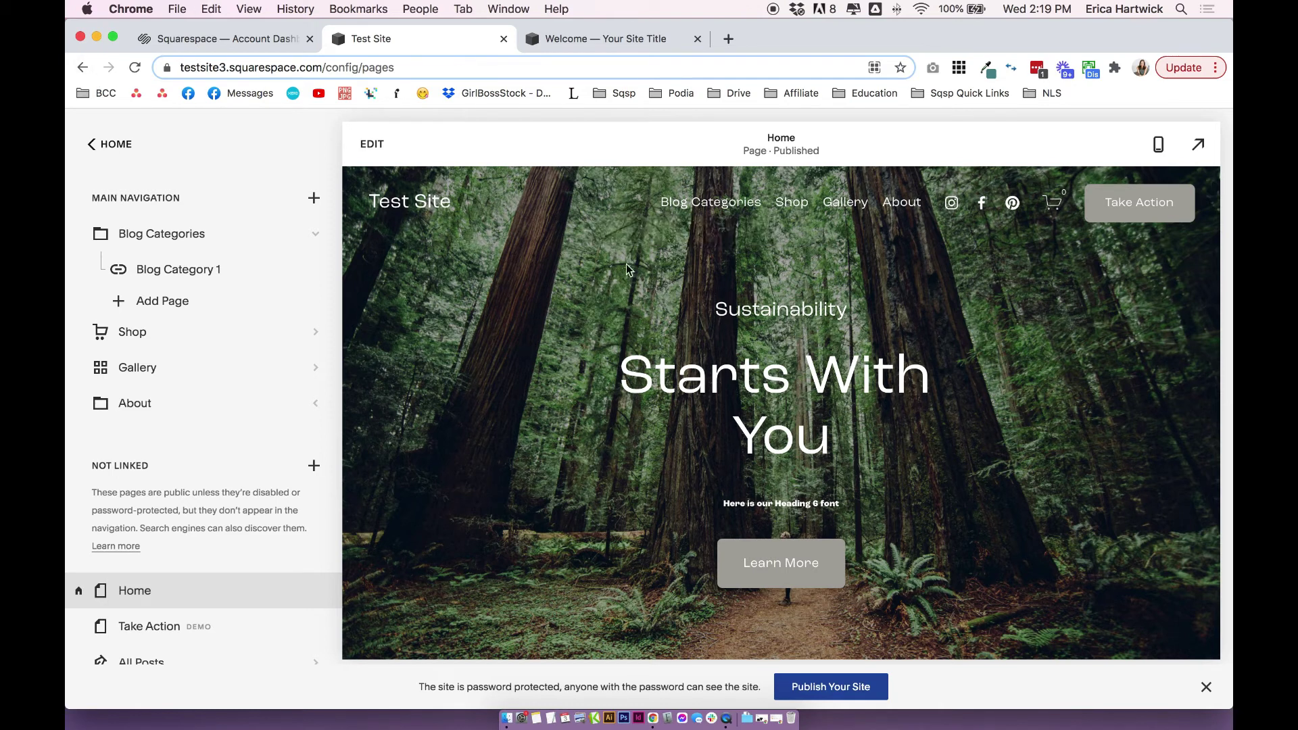
Set the Site Navigation font size to Paragraph 3 under Design > Fonts > Assign Styles
click(115, 144)
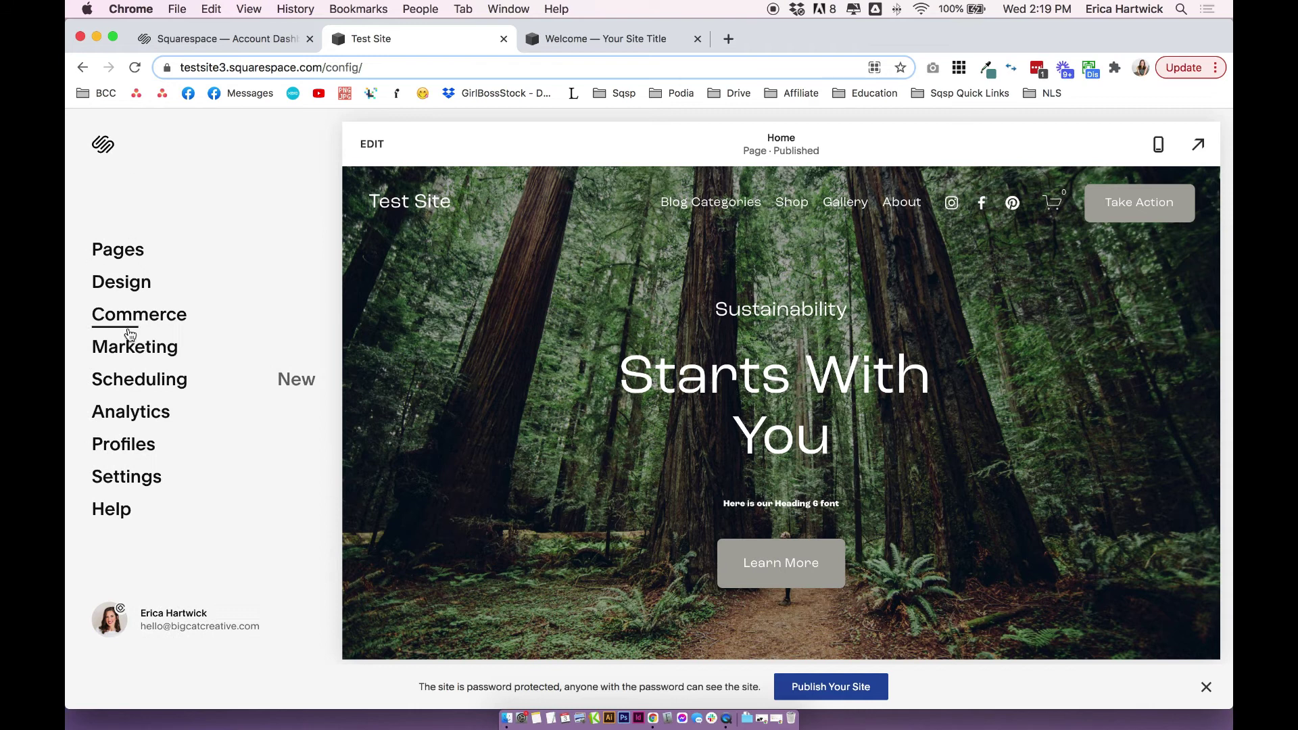
click(134, 284)
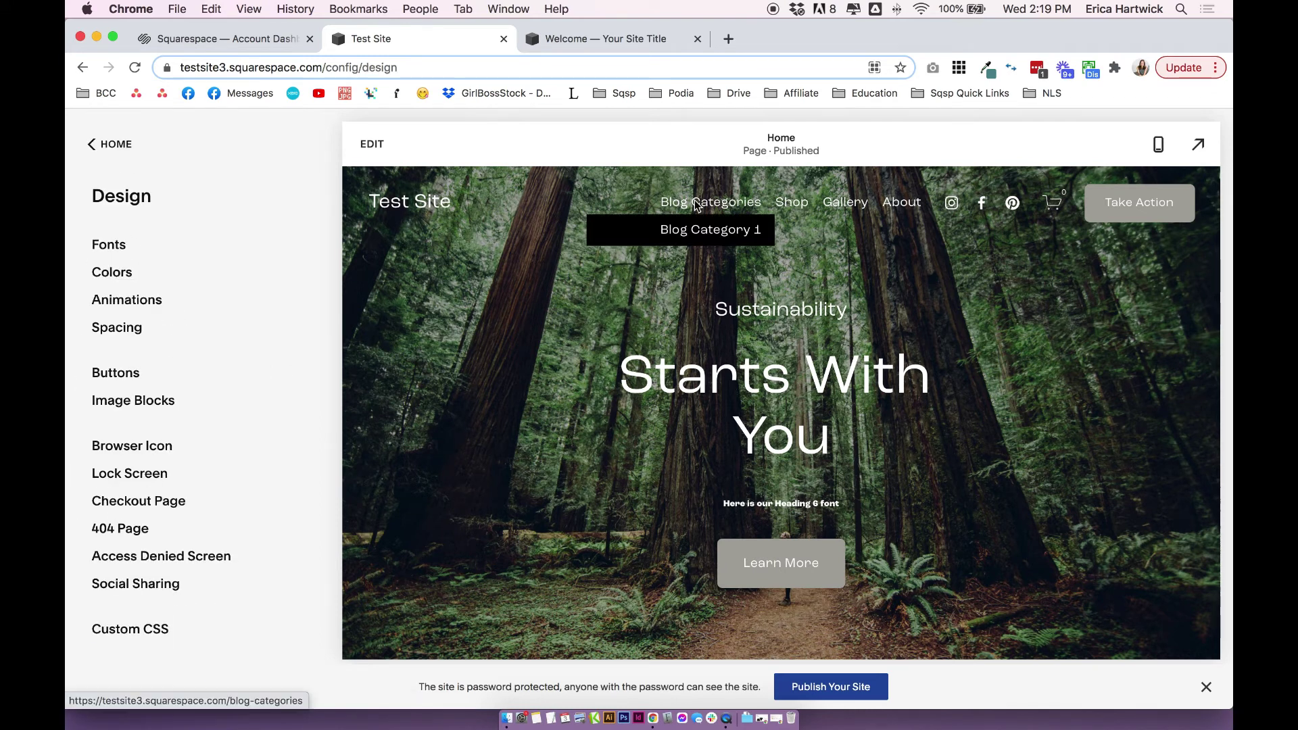
mouse_move(729, 208)
click(108, 246)
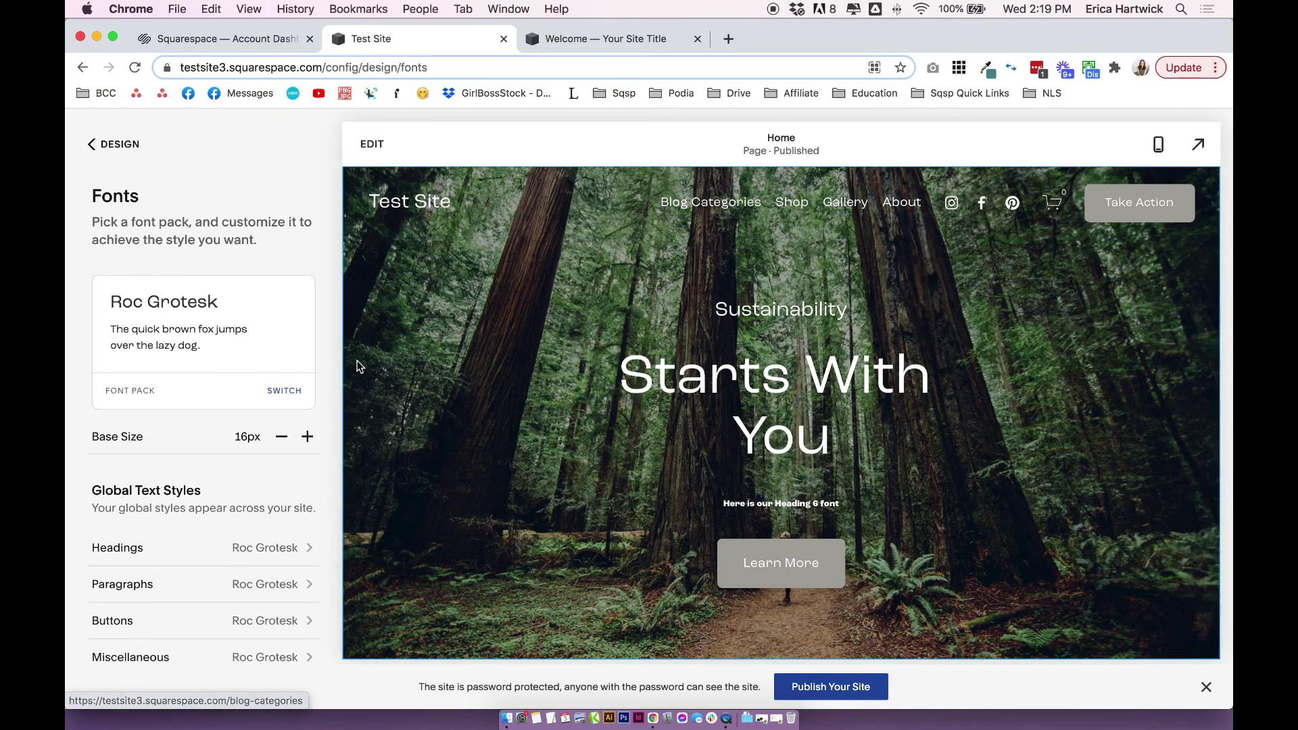
scroll(237, 459, down, 3)
click(147, 554)
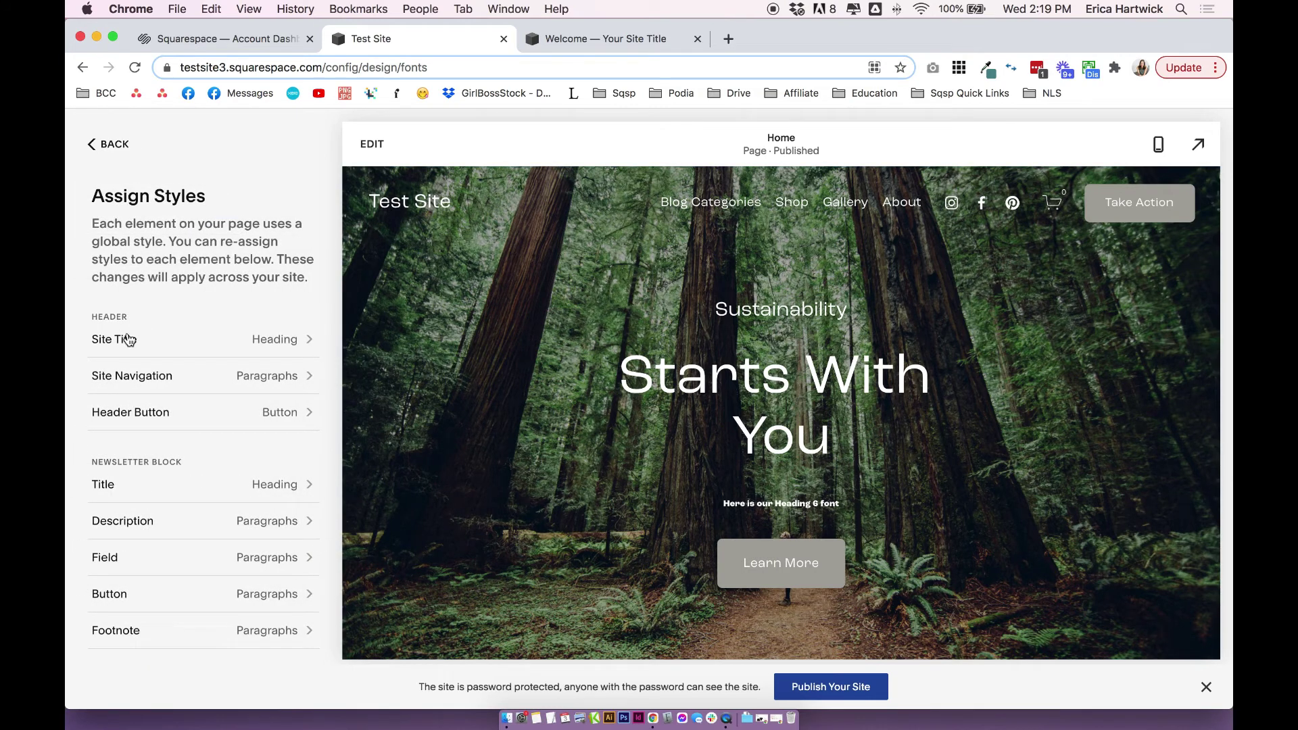
click(129, 382)
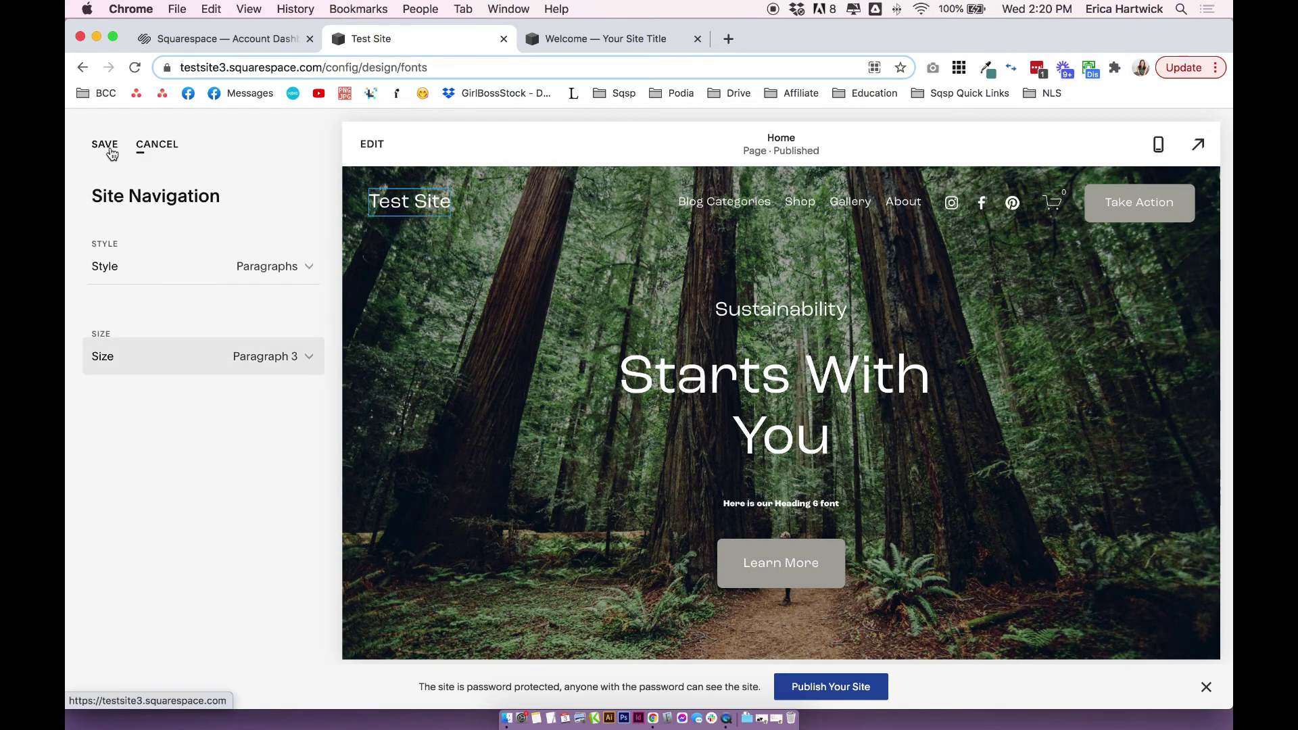
click(104, 146)
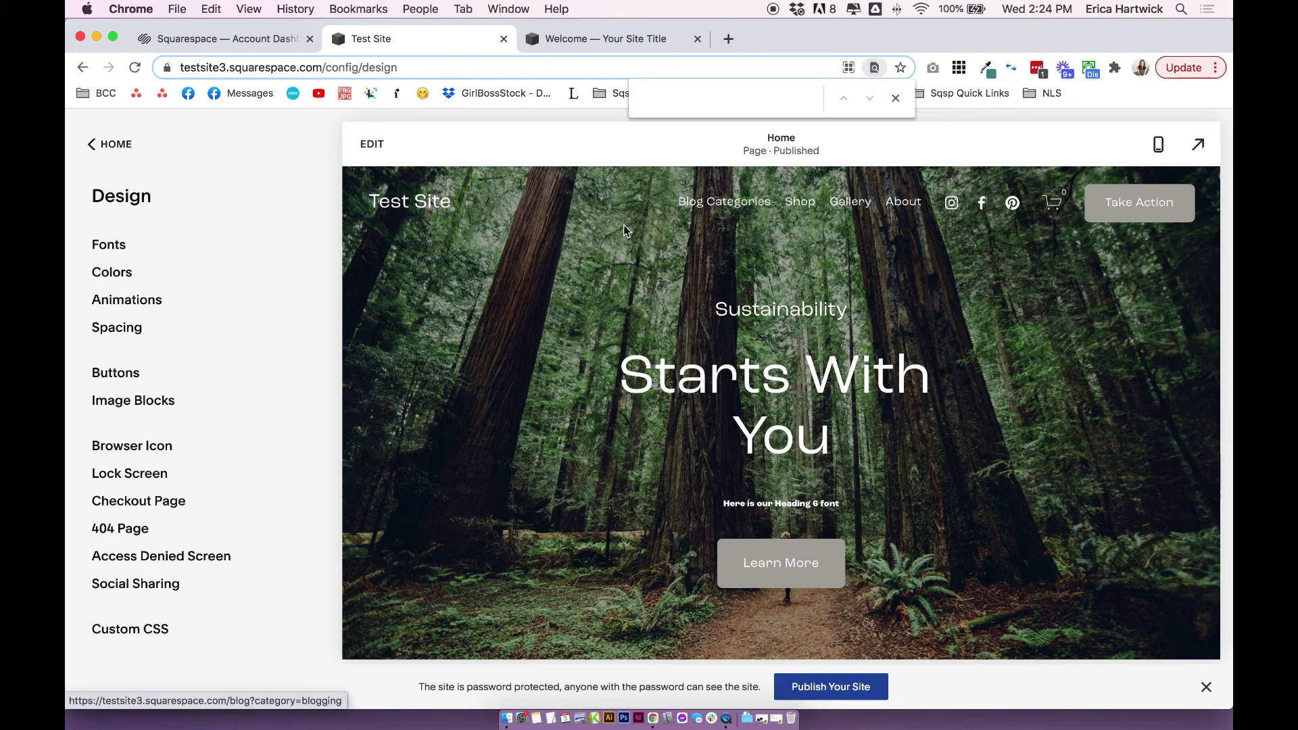
mouse_move(745, 212)
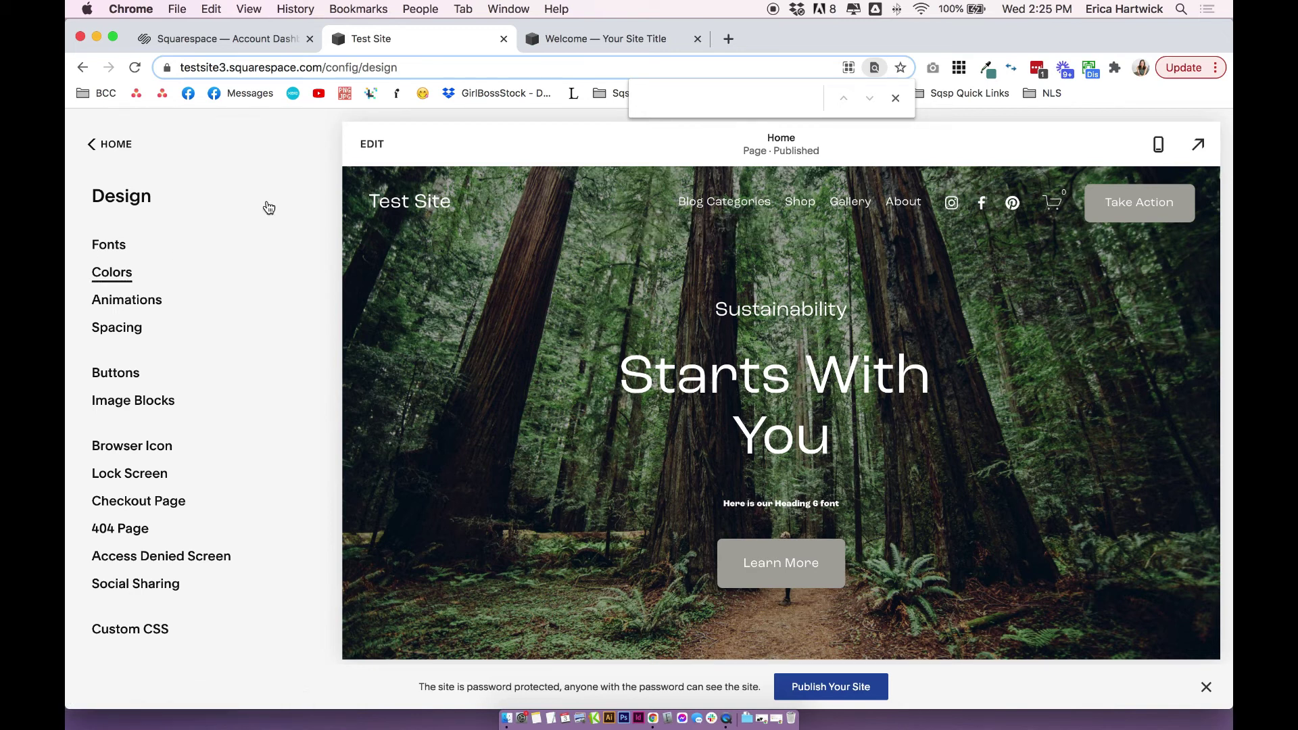
Open the Black Minimal section theme for editing from Colors > Section Themes
click(123, 273)
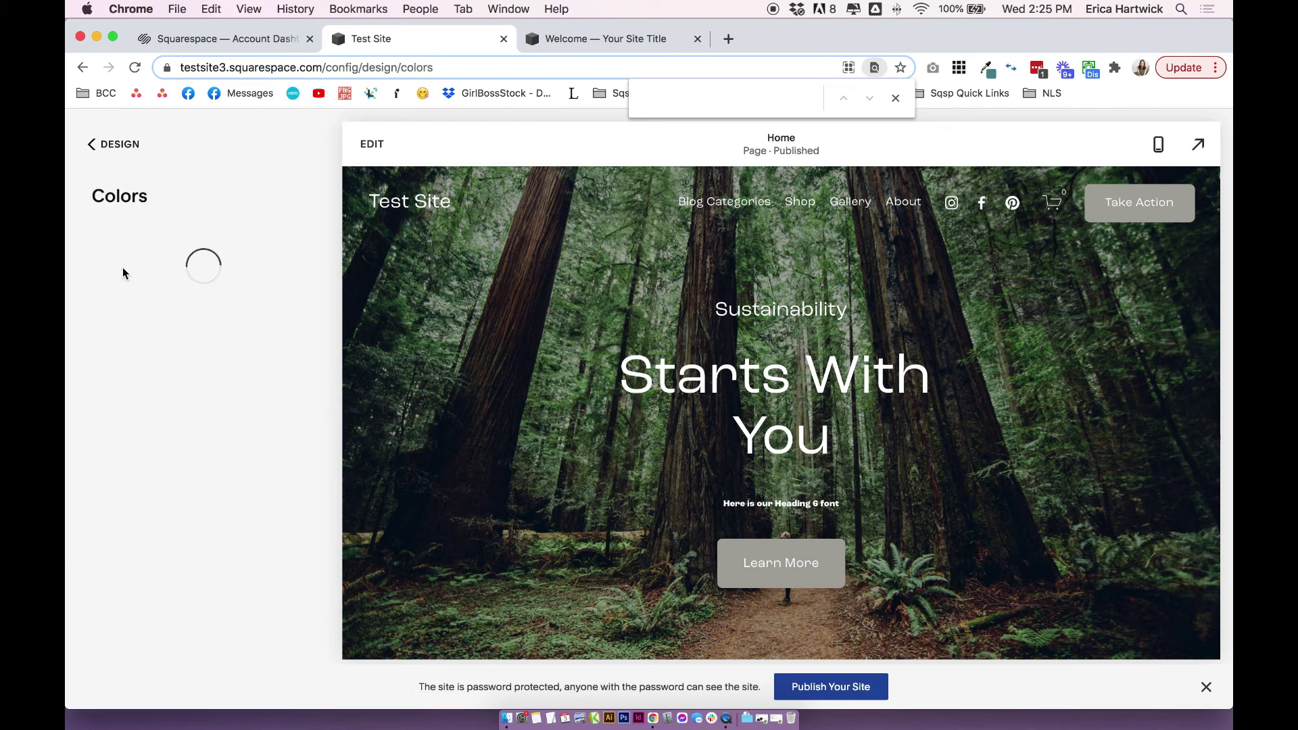
click(169, 465)
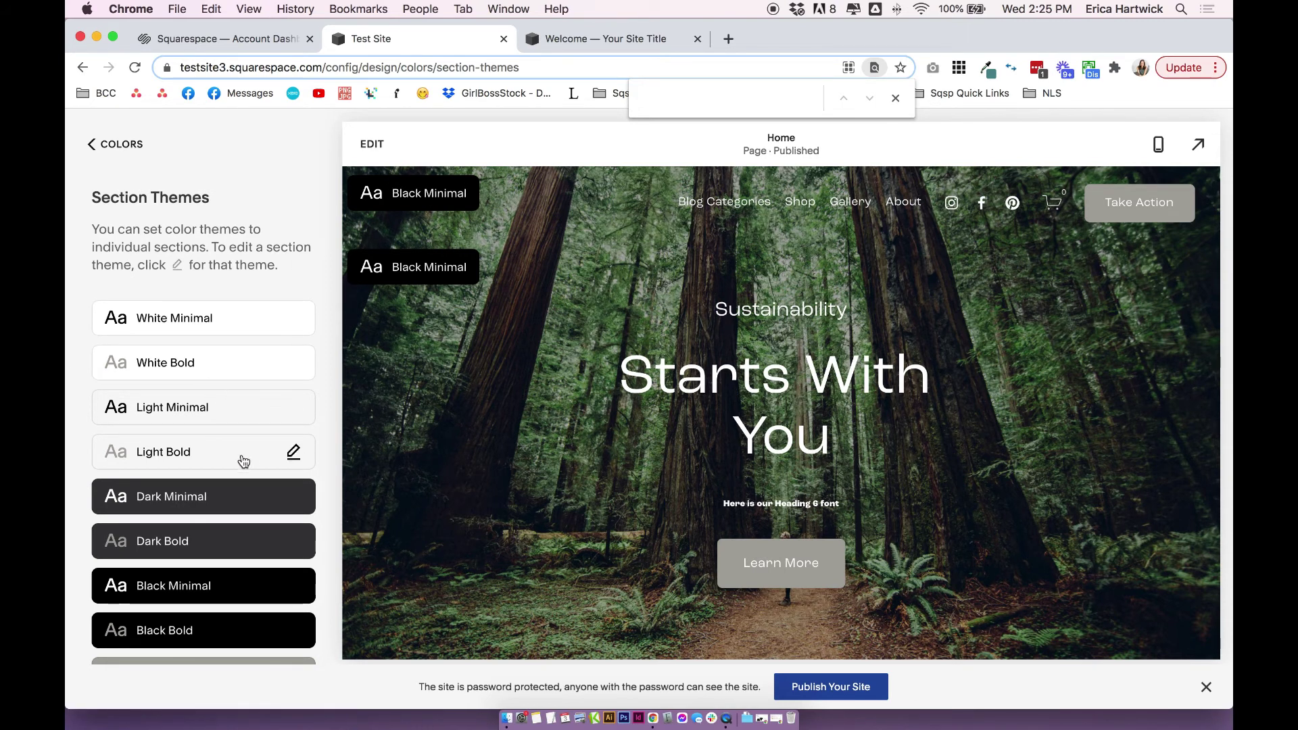
scroll(245, 460, down, 2)
click(290, 508)
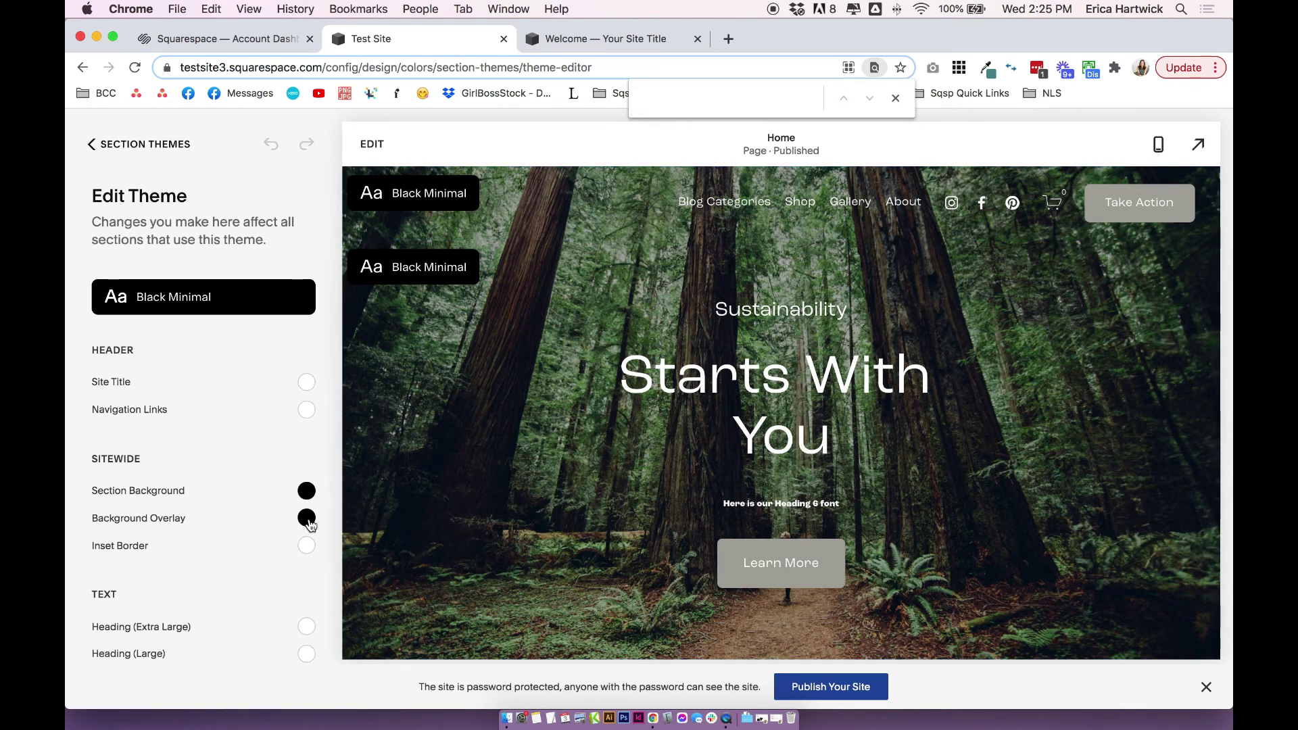
Preview a grey accent section background, revert to black, save, and return to Colors
click(307, 492)
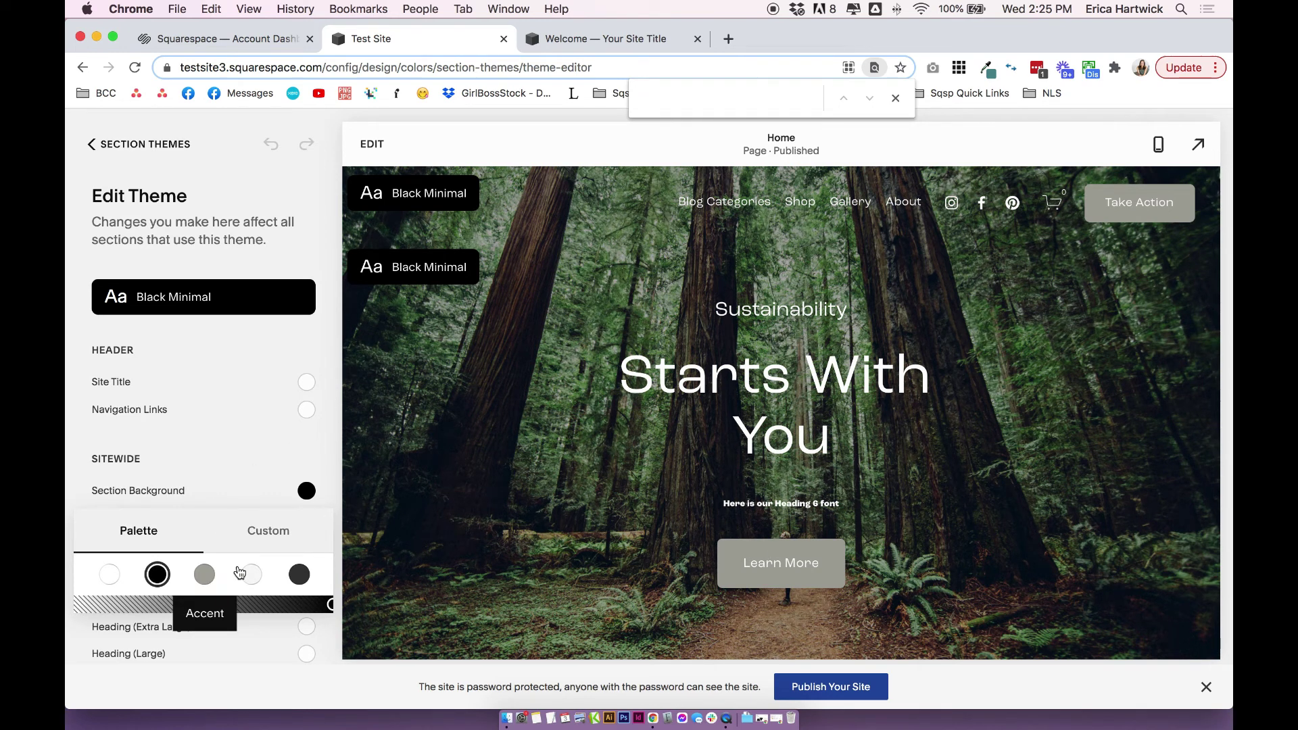
click(204, 574)
click(581, 337)
mouse_move(740, 204)
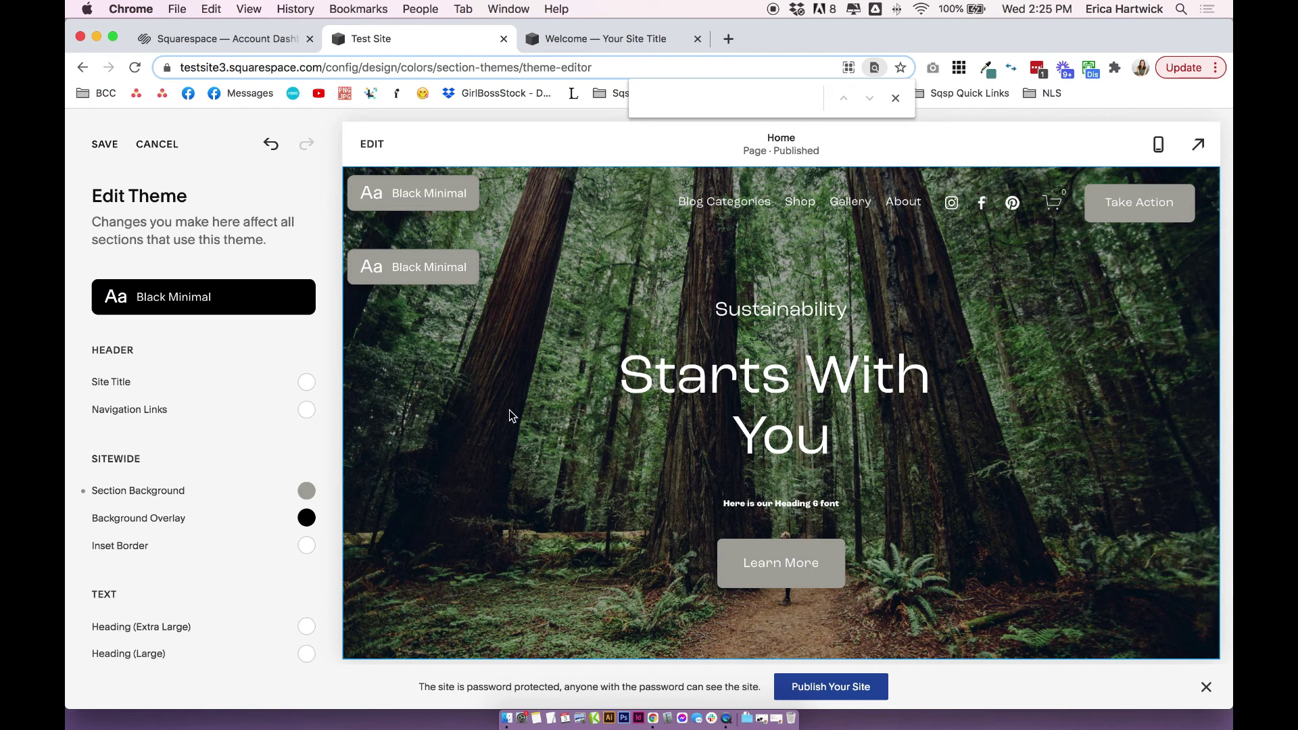
click(306, 490)
click(157, 574)
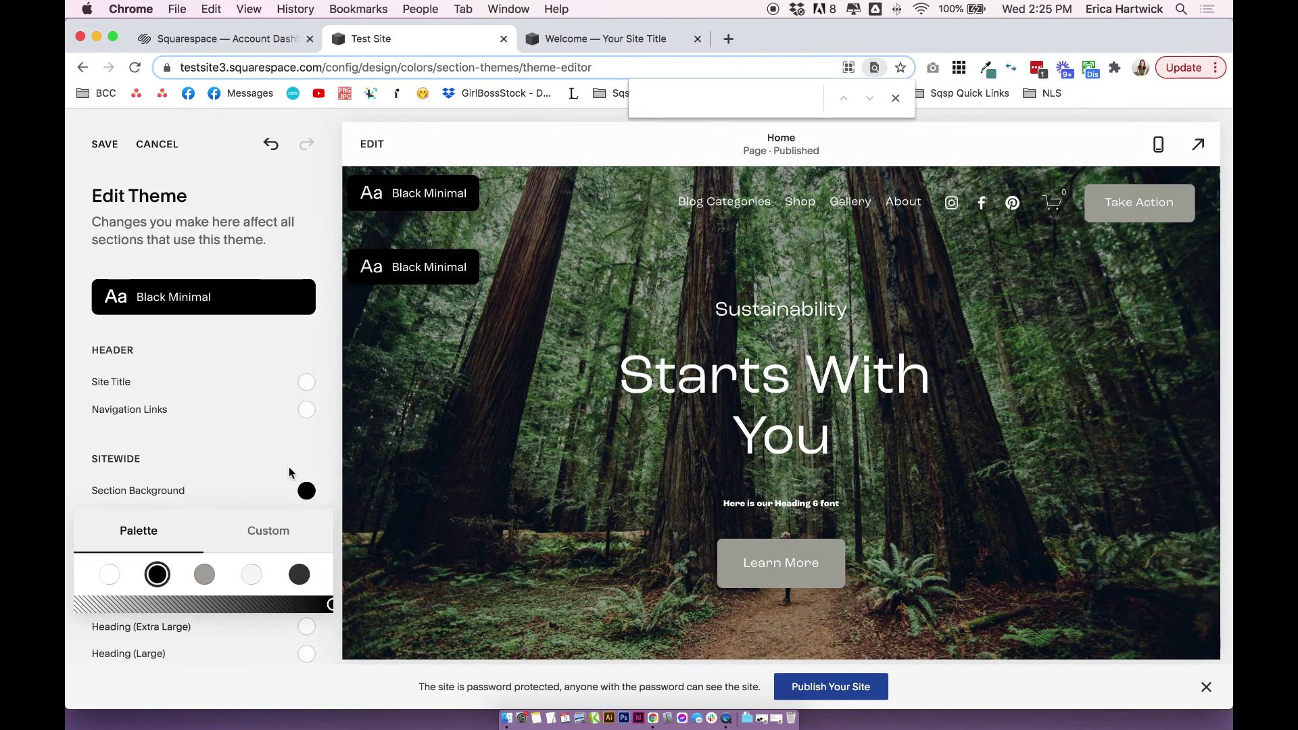
click(290, 473)
click(103, 144)
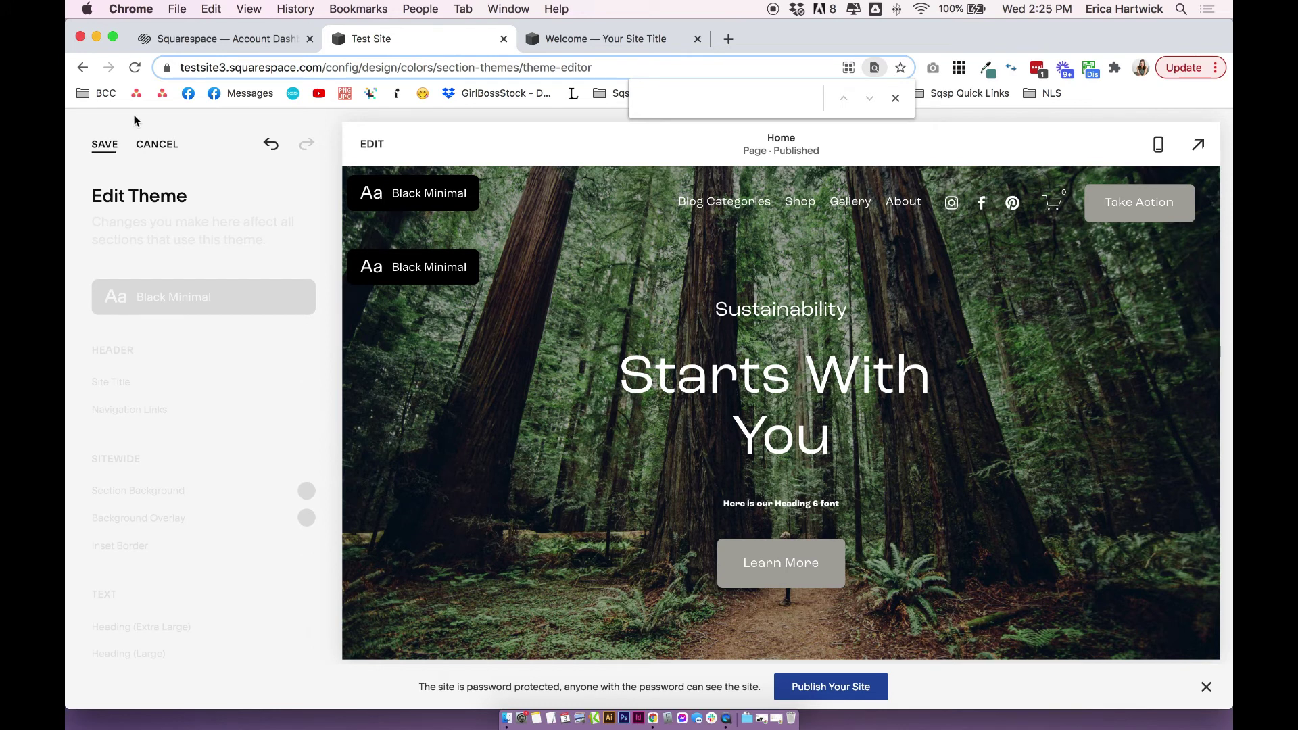
click(116, 144)
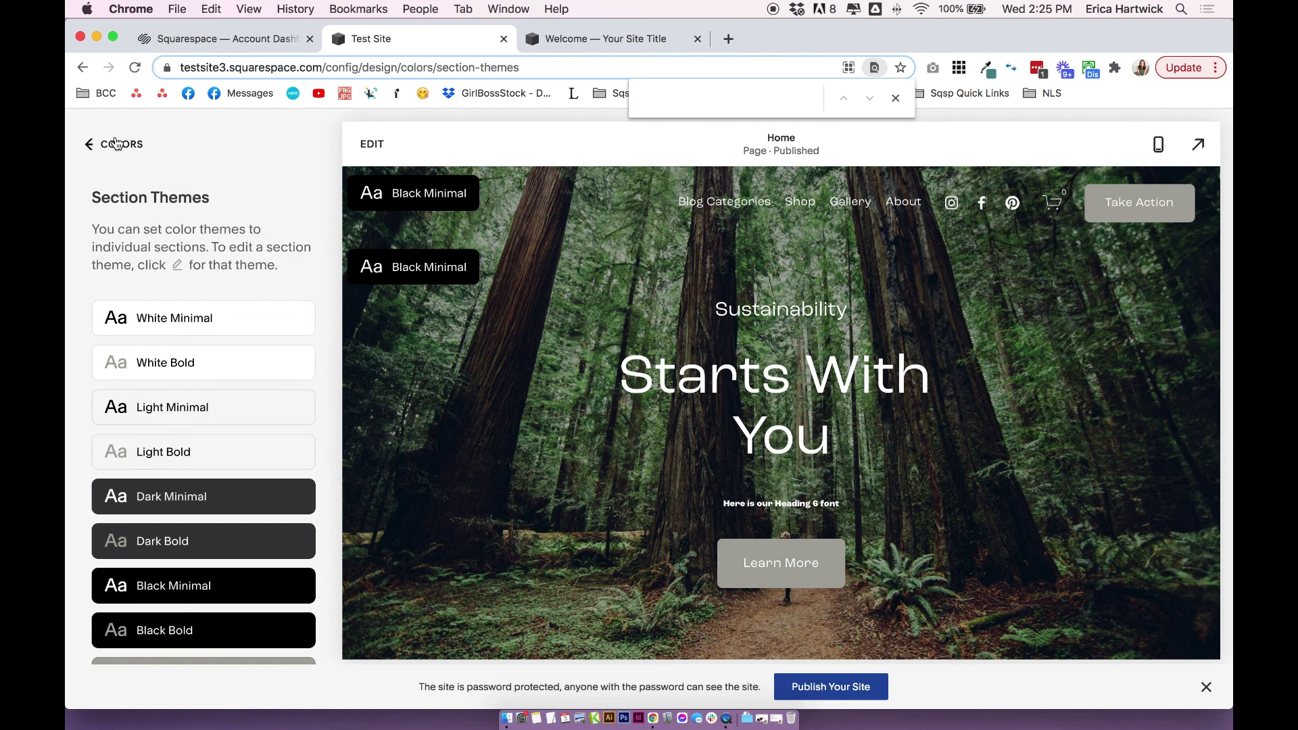
click(117, 144)
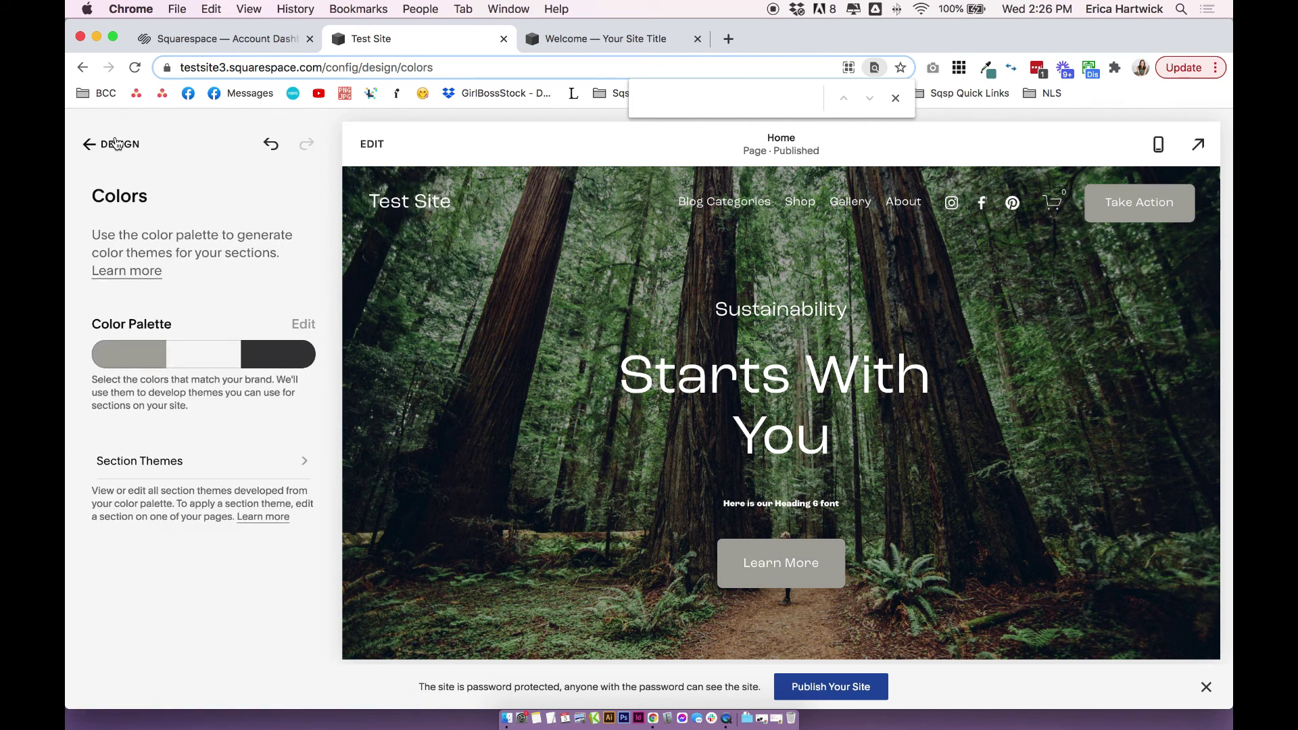
On the 7.0 demo site, open Design > Site Styles and scroll to Header: Primary Navigation
click(580, 40)
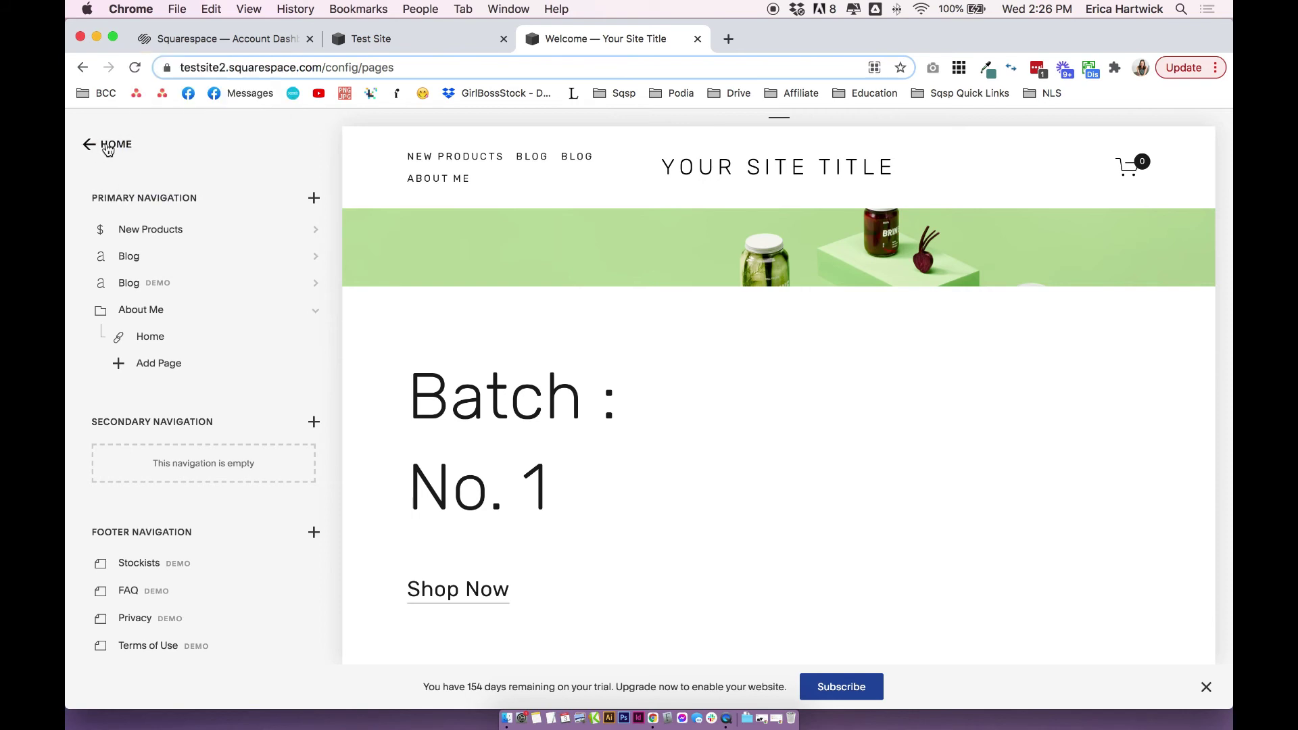
click(105, 145)
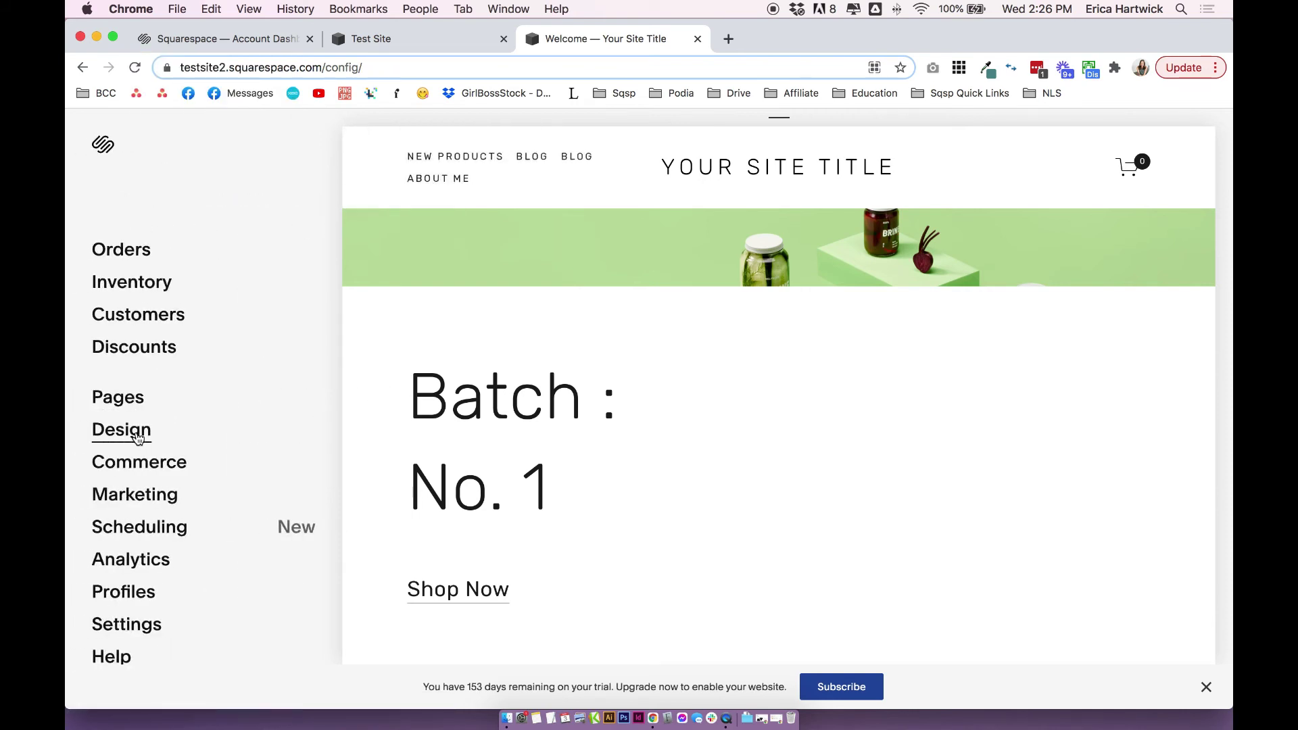
click(138, 438)
click(140, 302)
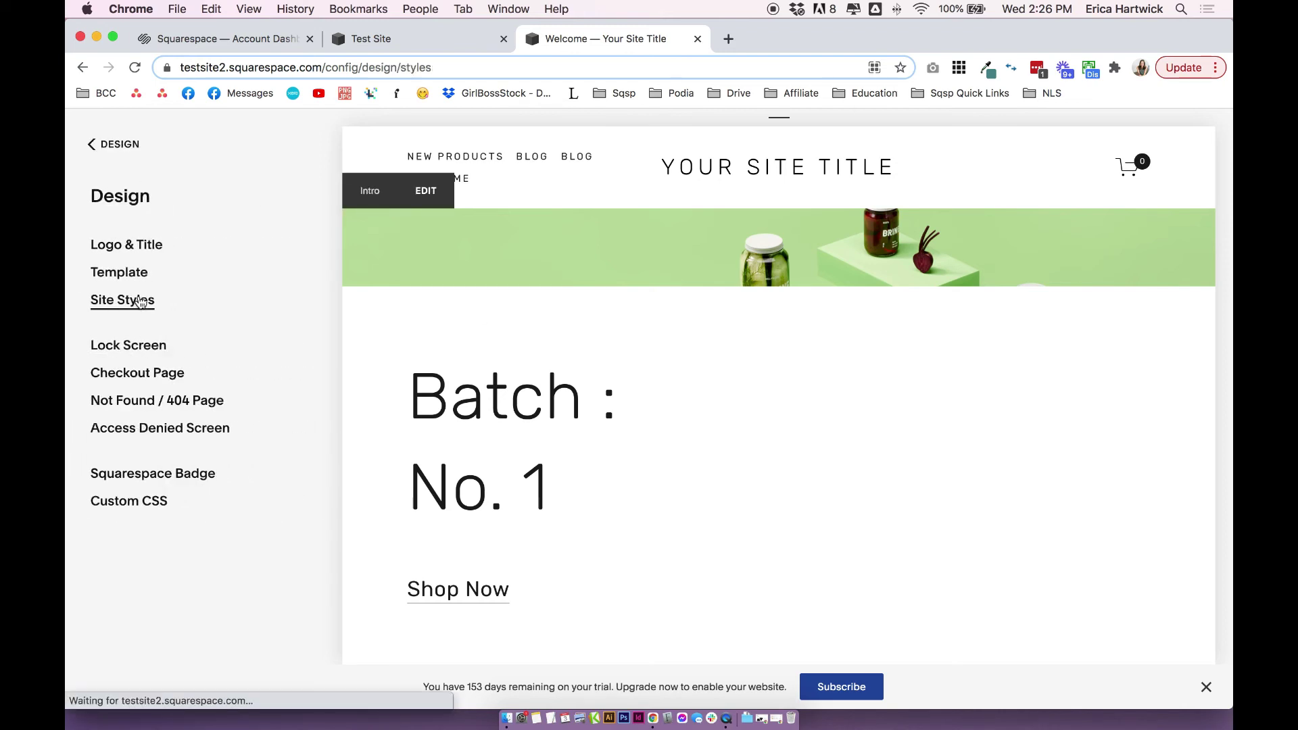
scroll(206, 386, down, 2)
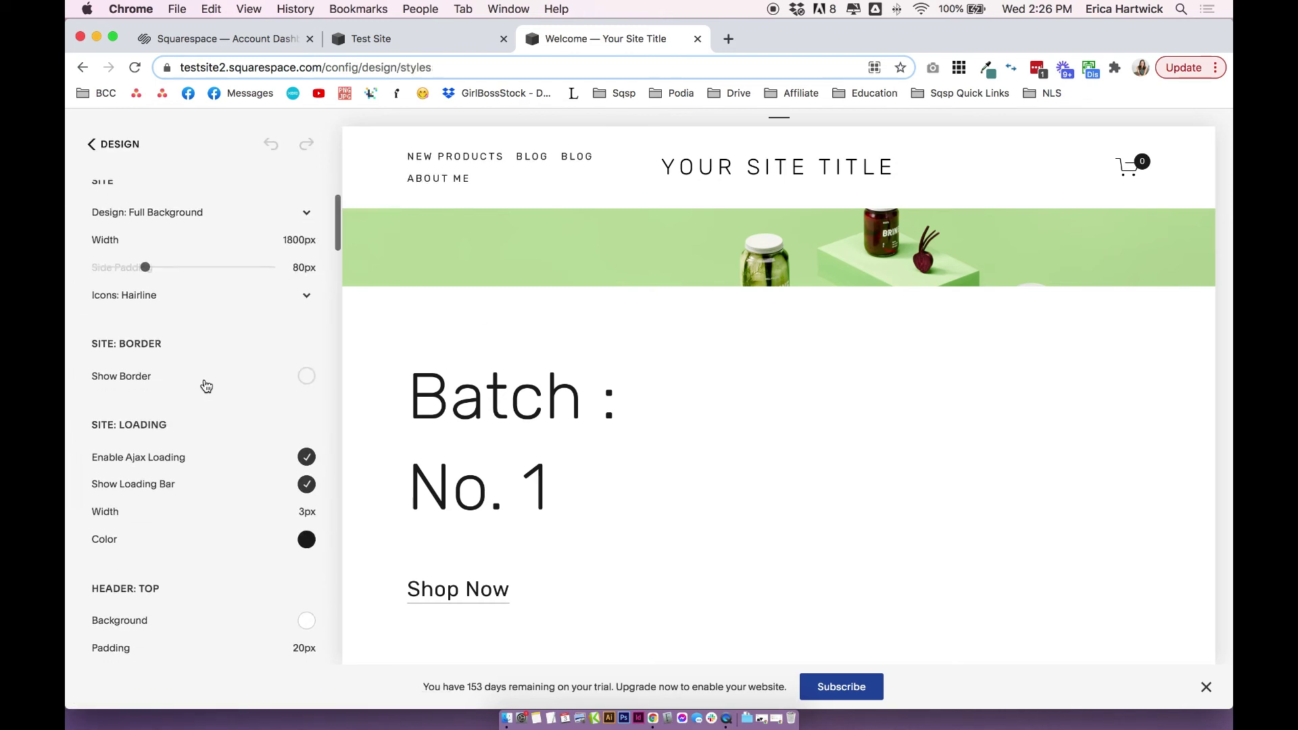
scroll(206, 385, down, 12)
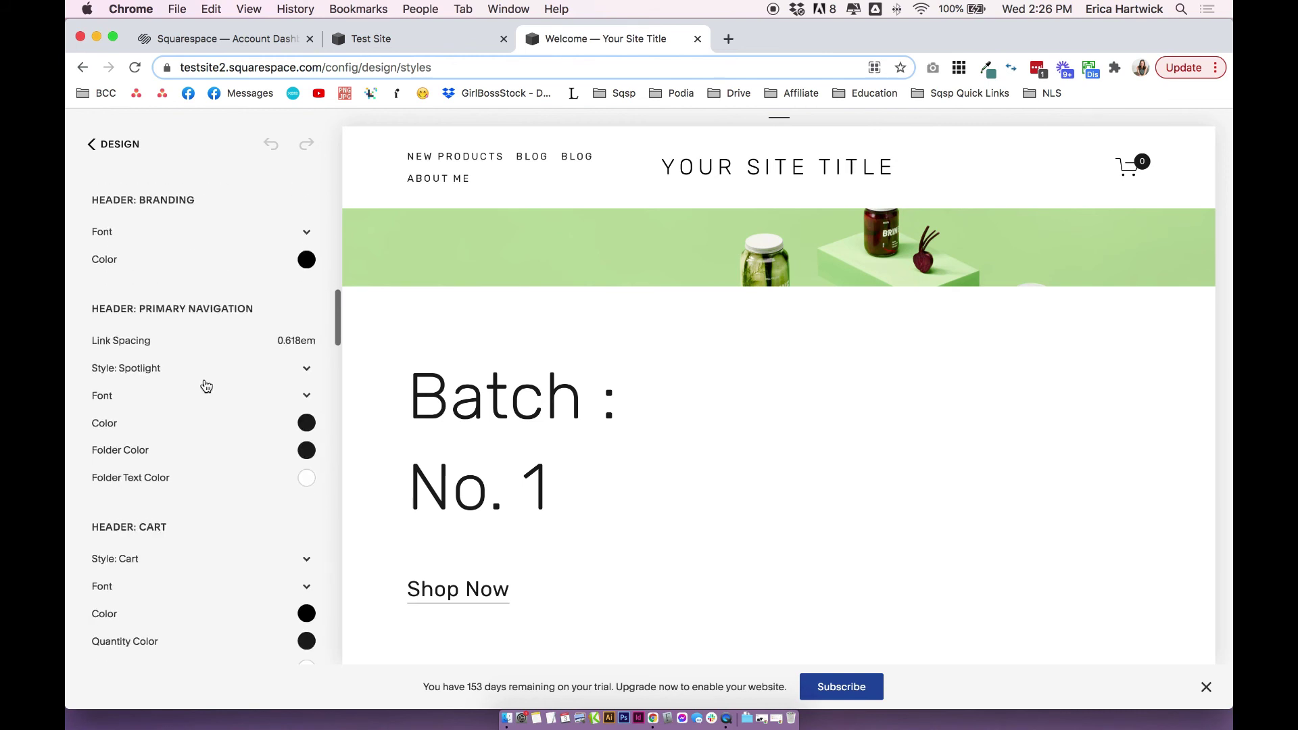
key(super+f)
scroll(203, 383, up, 5)
scroll(203, 382, down, 5)
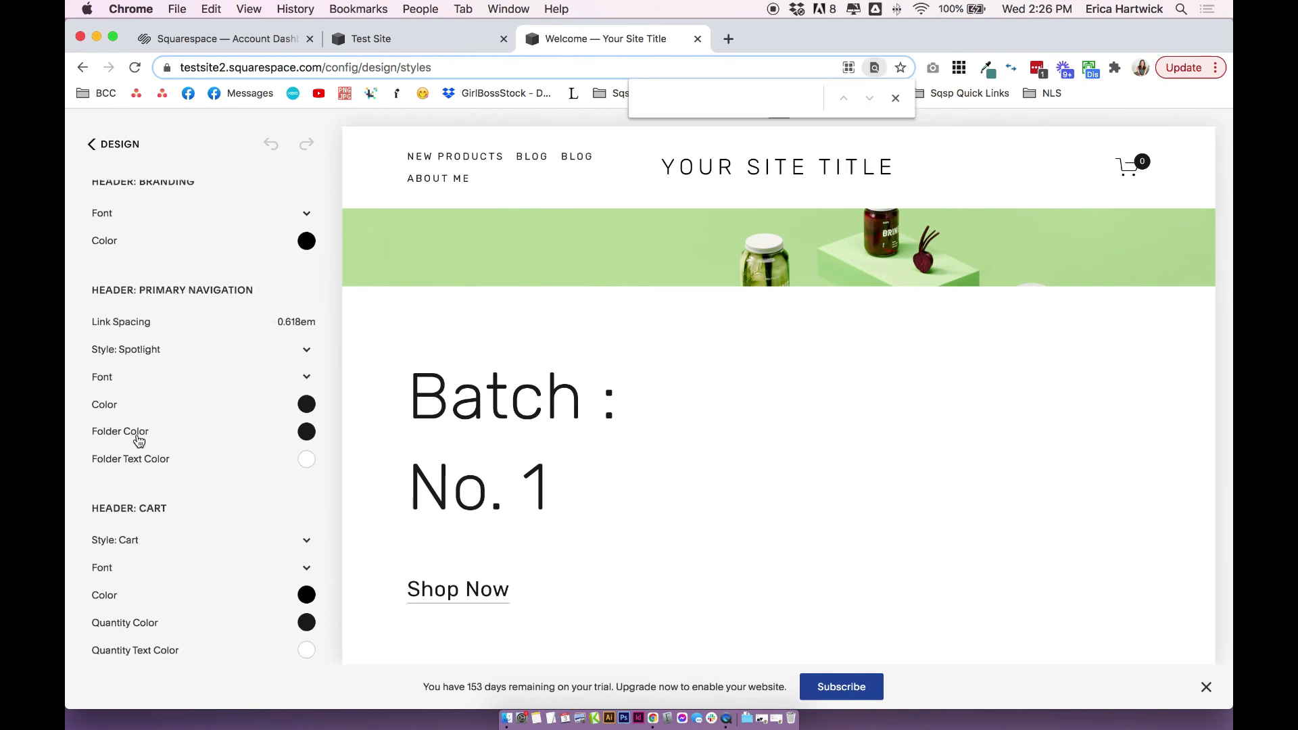
scroll(138, 439, up, 3)
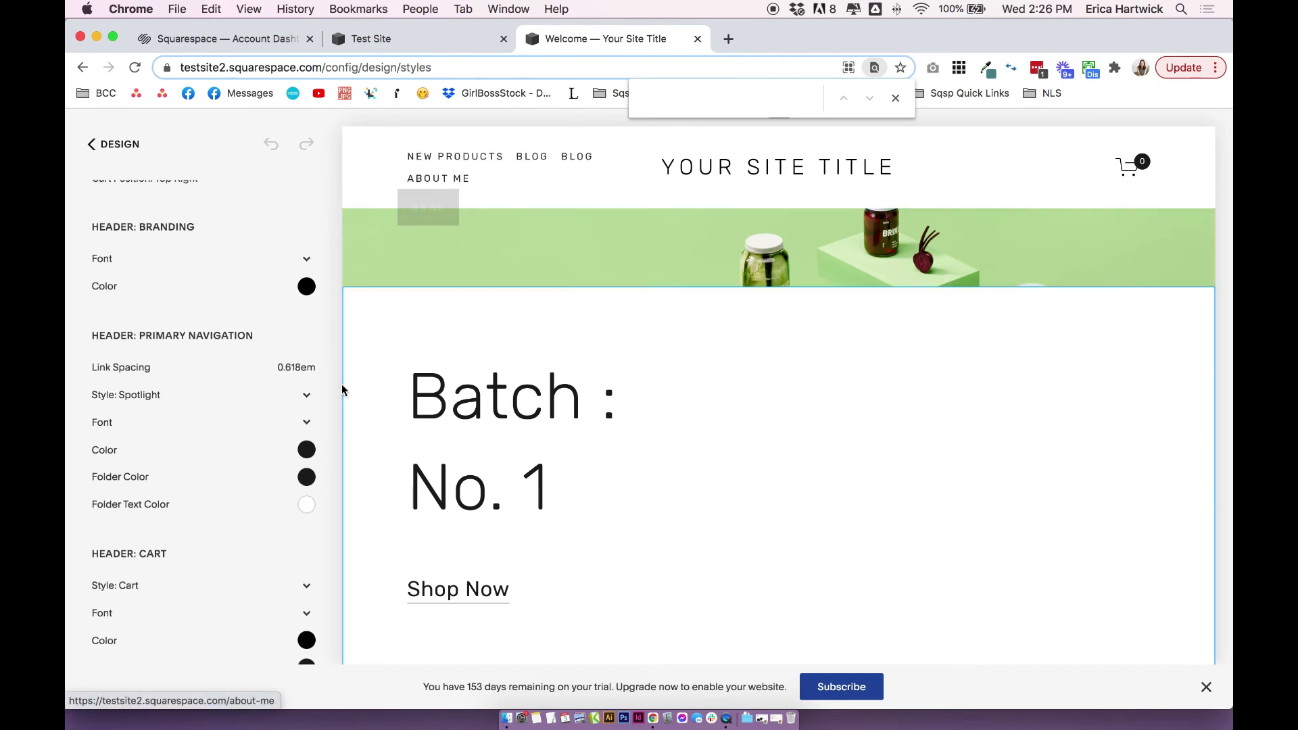
Set the folder colour to soft blue hsl(221, 30%, 67%) and check the folder text colour
click(306, 477)
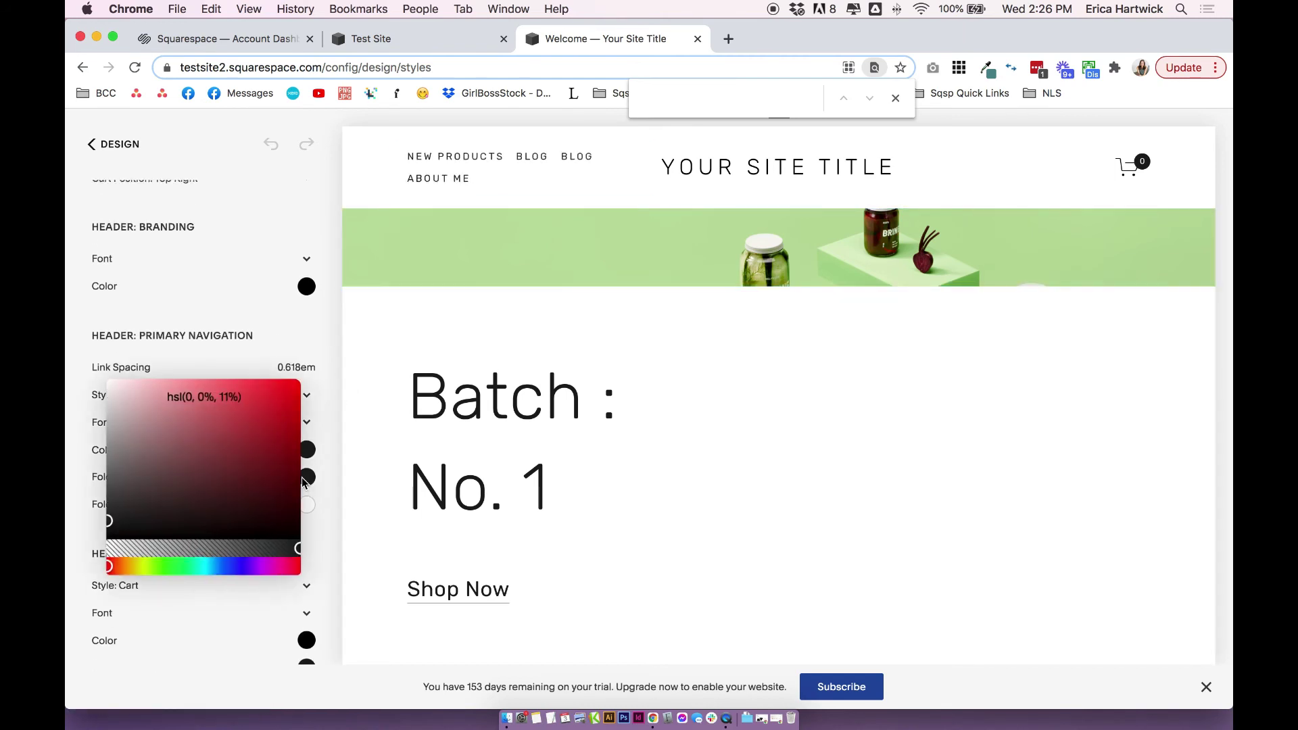
click(227, 569)
click(157, 416)
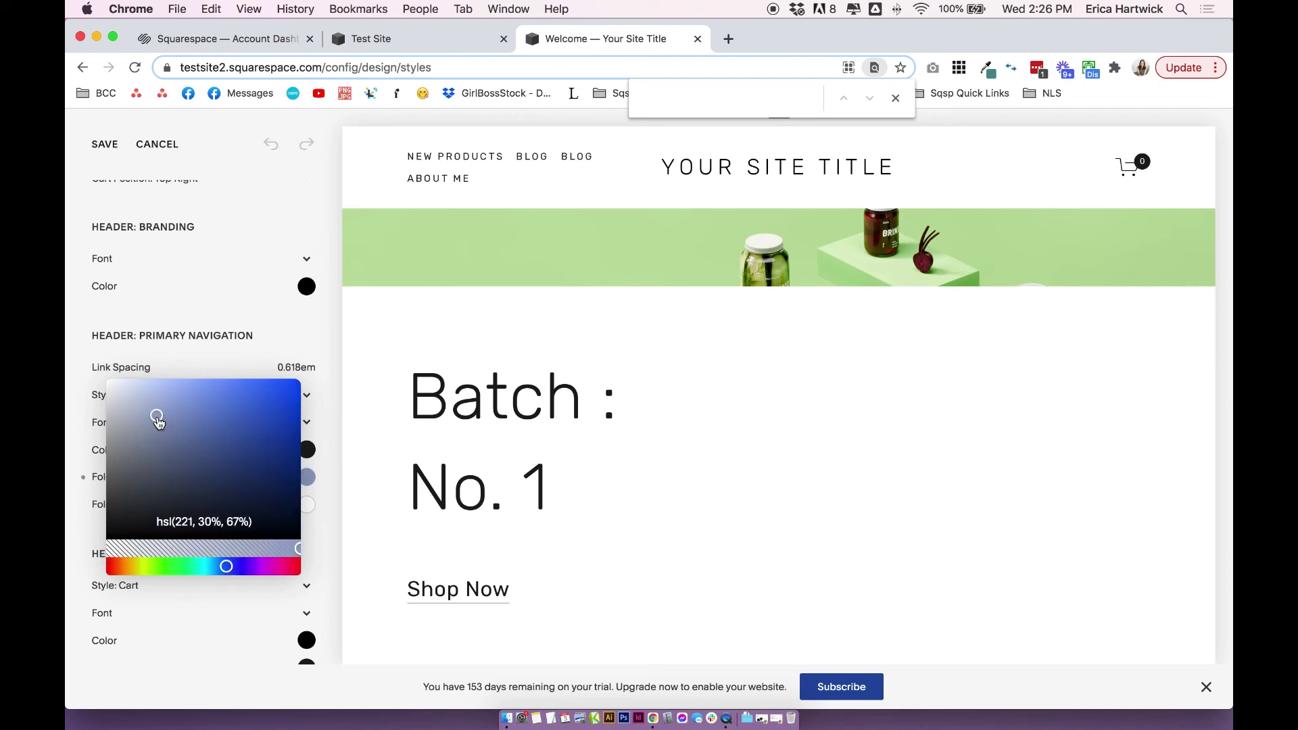
click(333, 380)
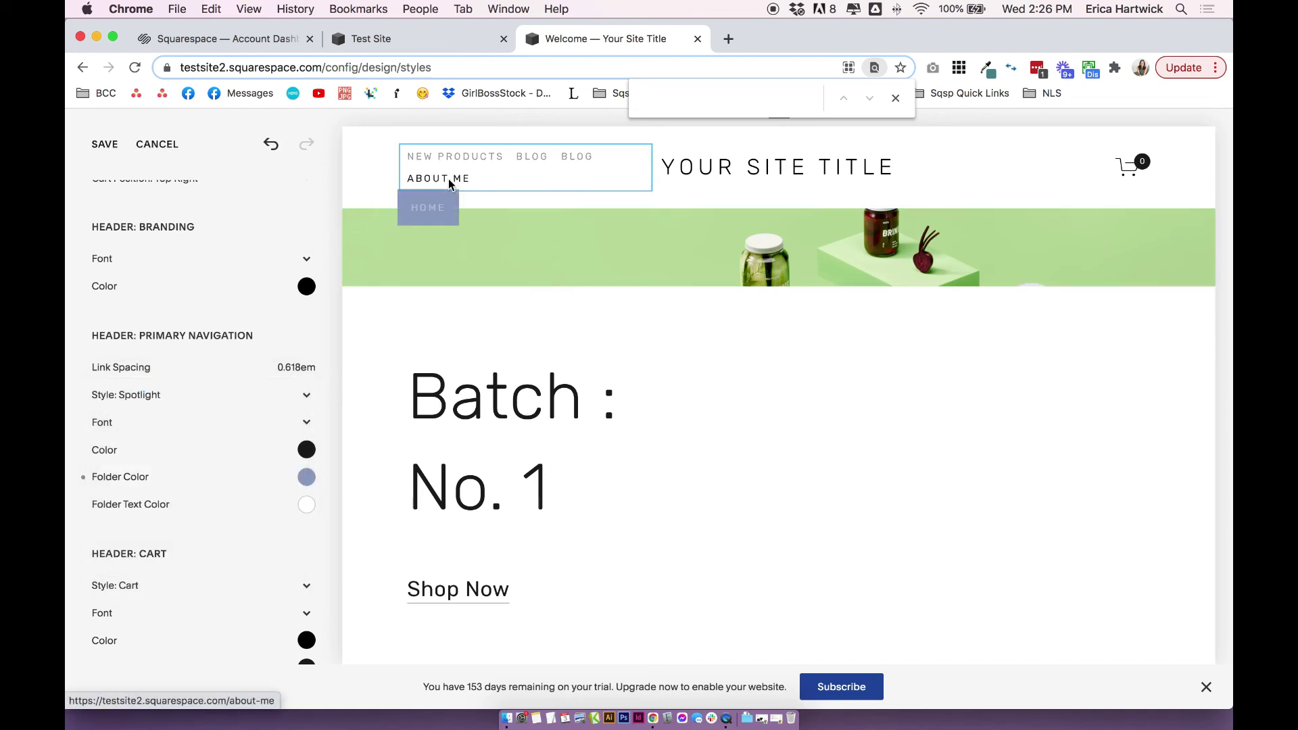
click(306, 504)
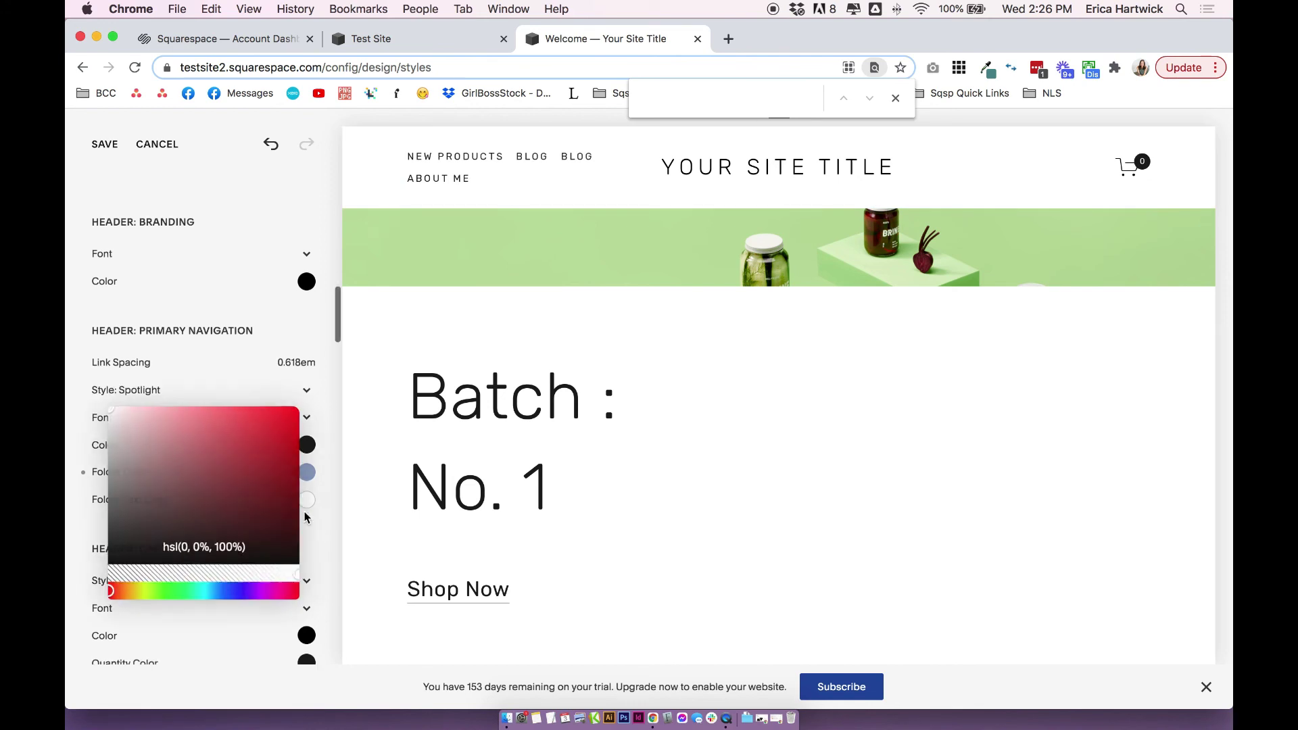
click(352, 492)
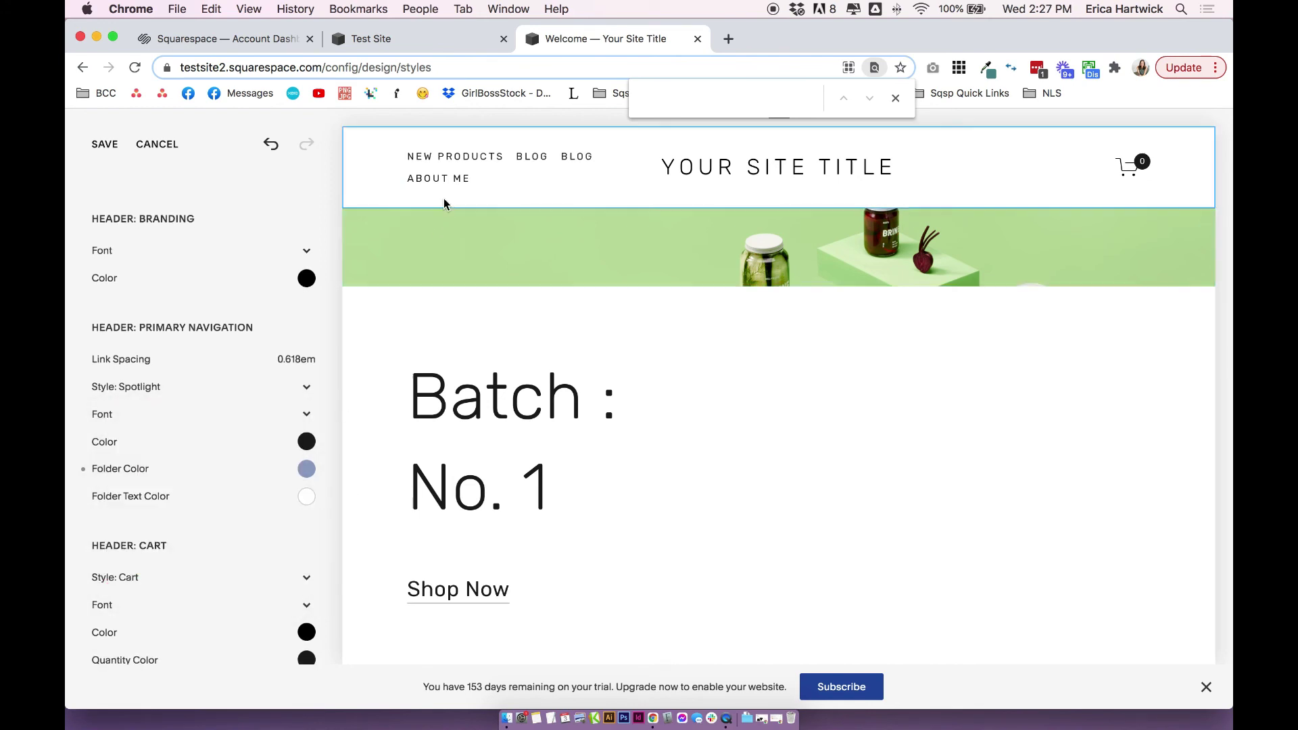
Change the navigation link style from Spotlight to Fade
mouse_move(451, 179)
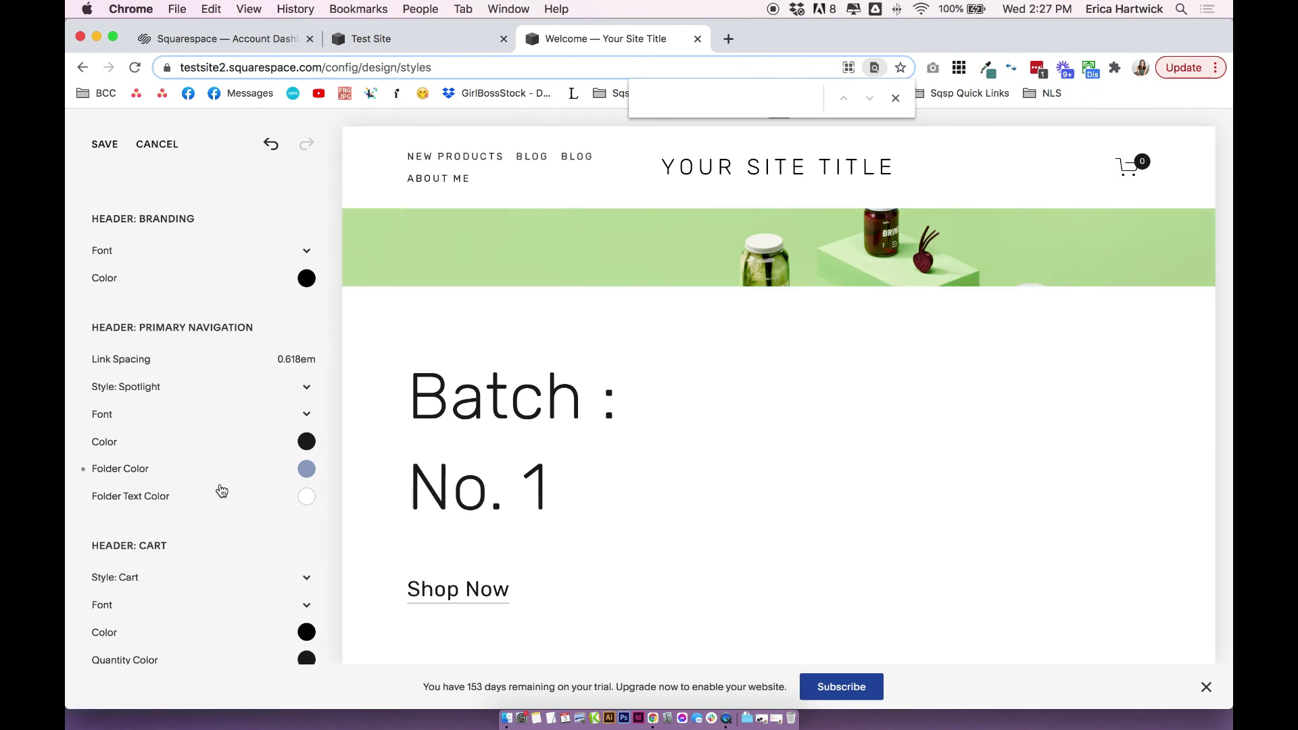
click(141, 388)
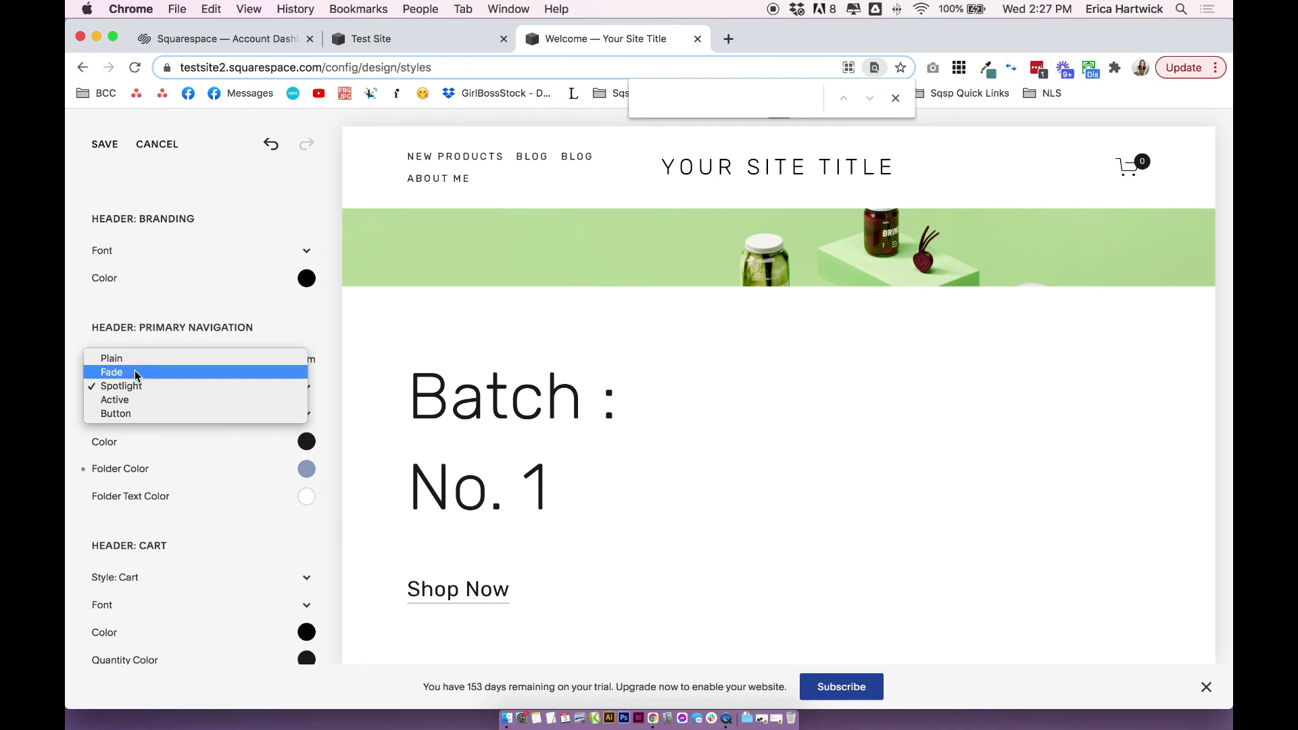
click(136, 372)
mouse_move(454, 178)
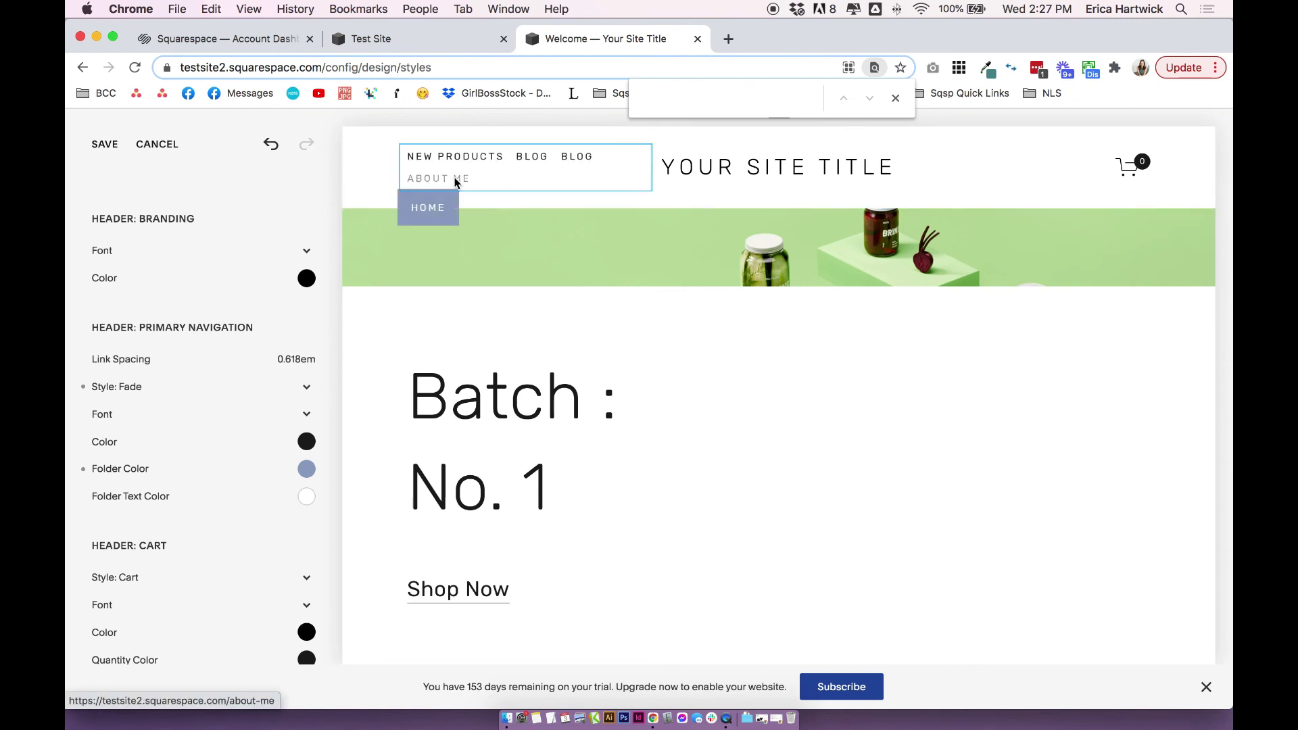
Set the Primary Navigation font weight to 500, then go back to the Test Site's Design list
click(110, 415)
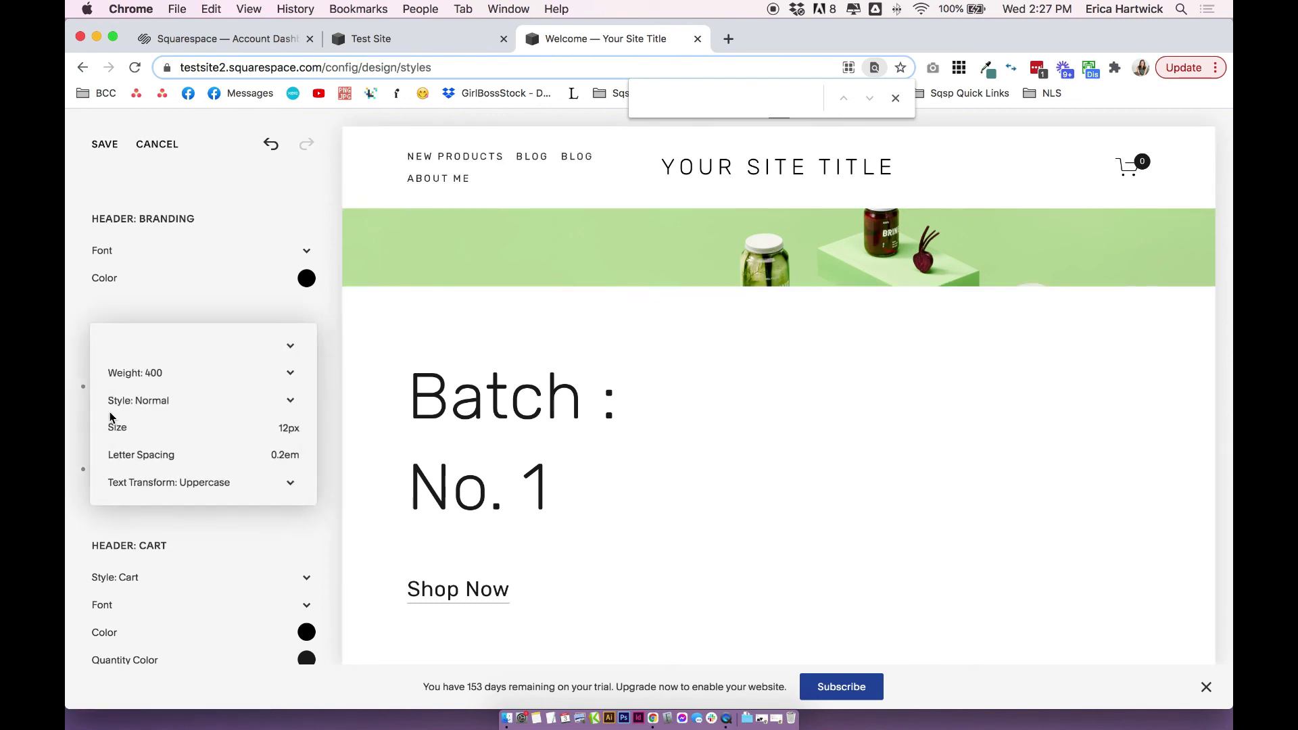
click(148, 371)
click(141, 385)
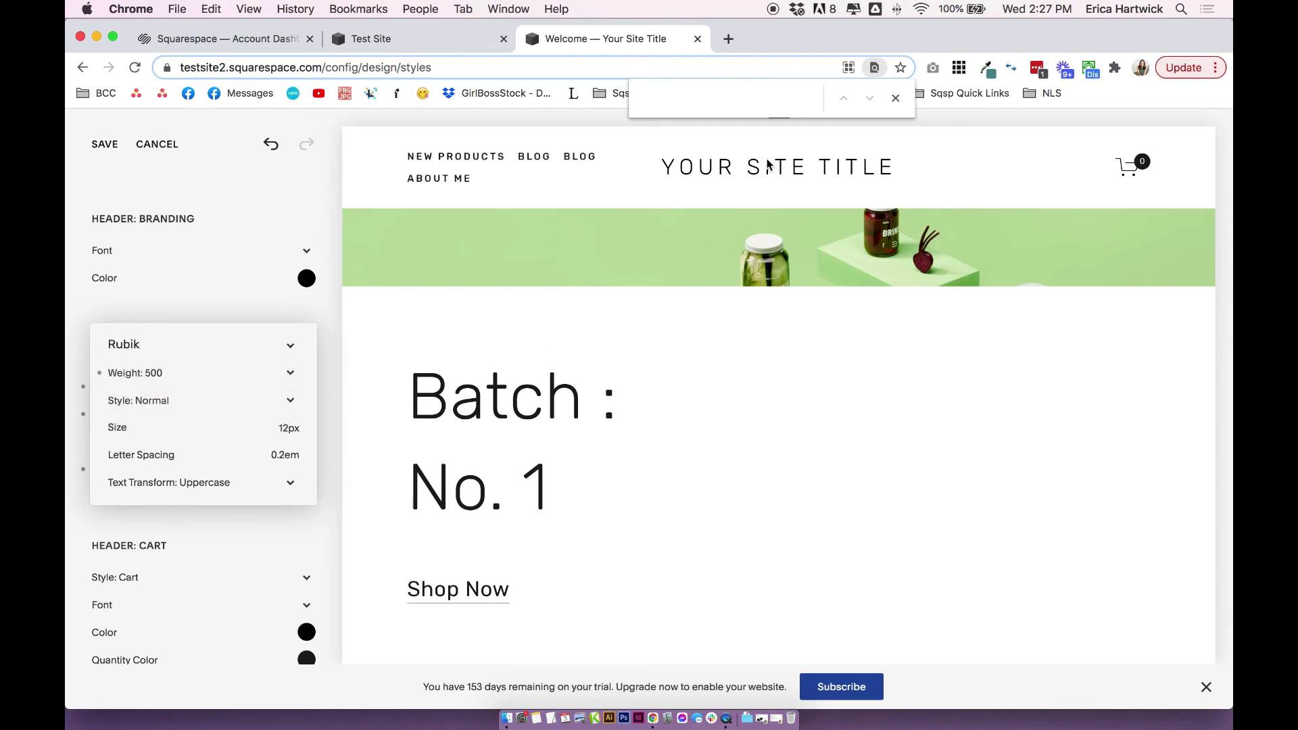
click(338, 226)
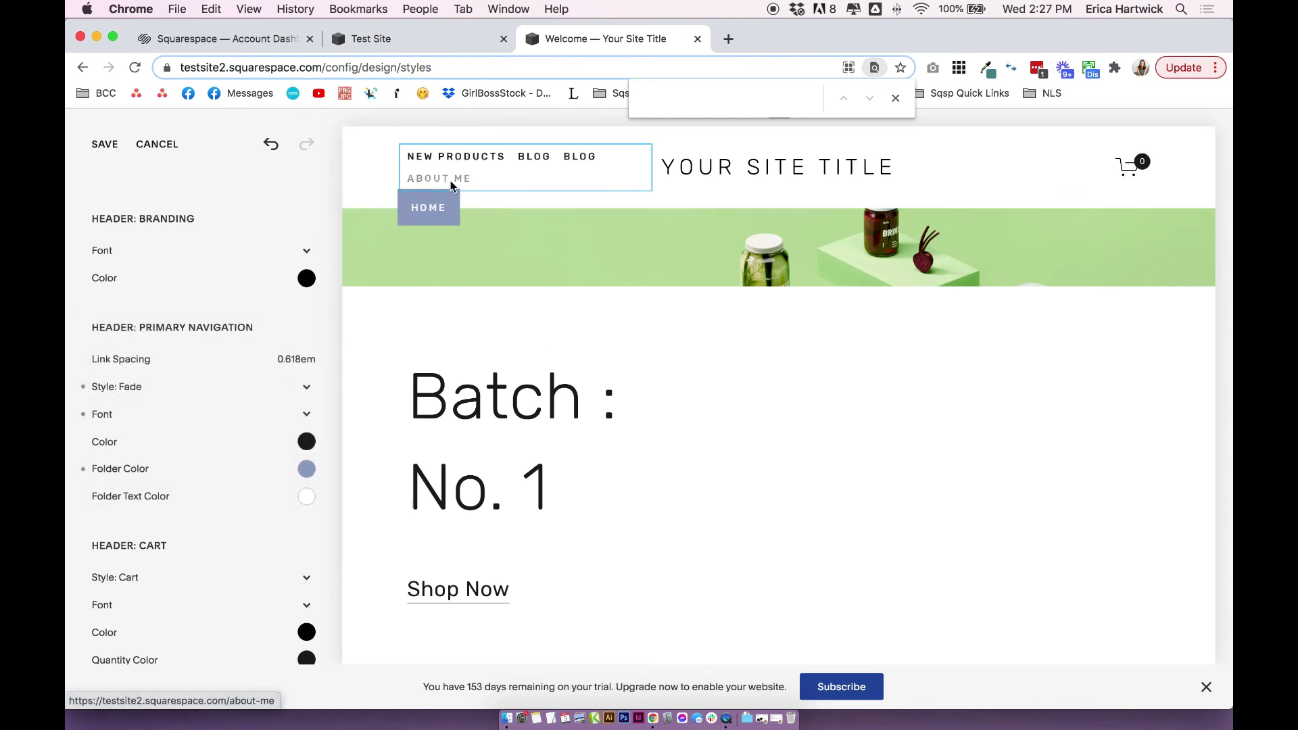
click(420, 46)
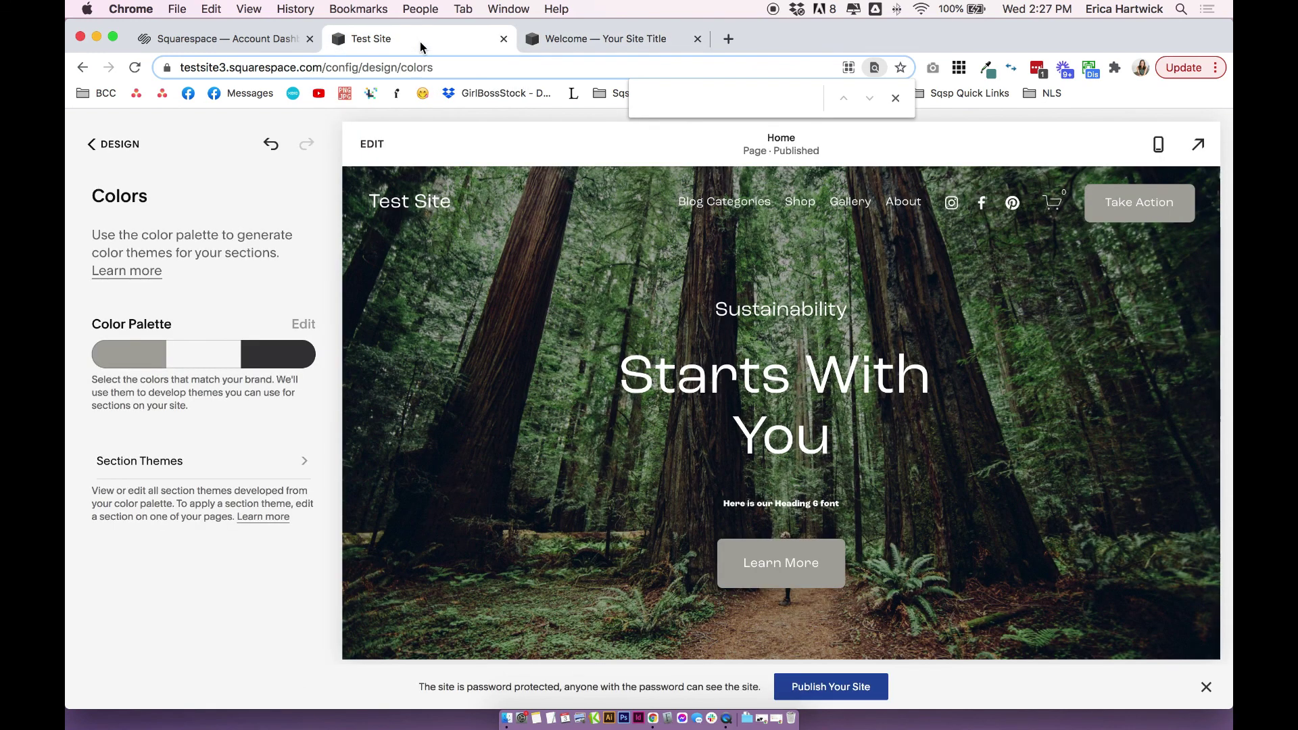
click(127, 150)
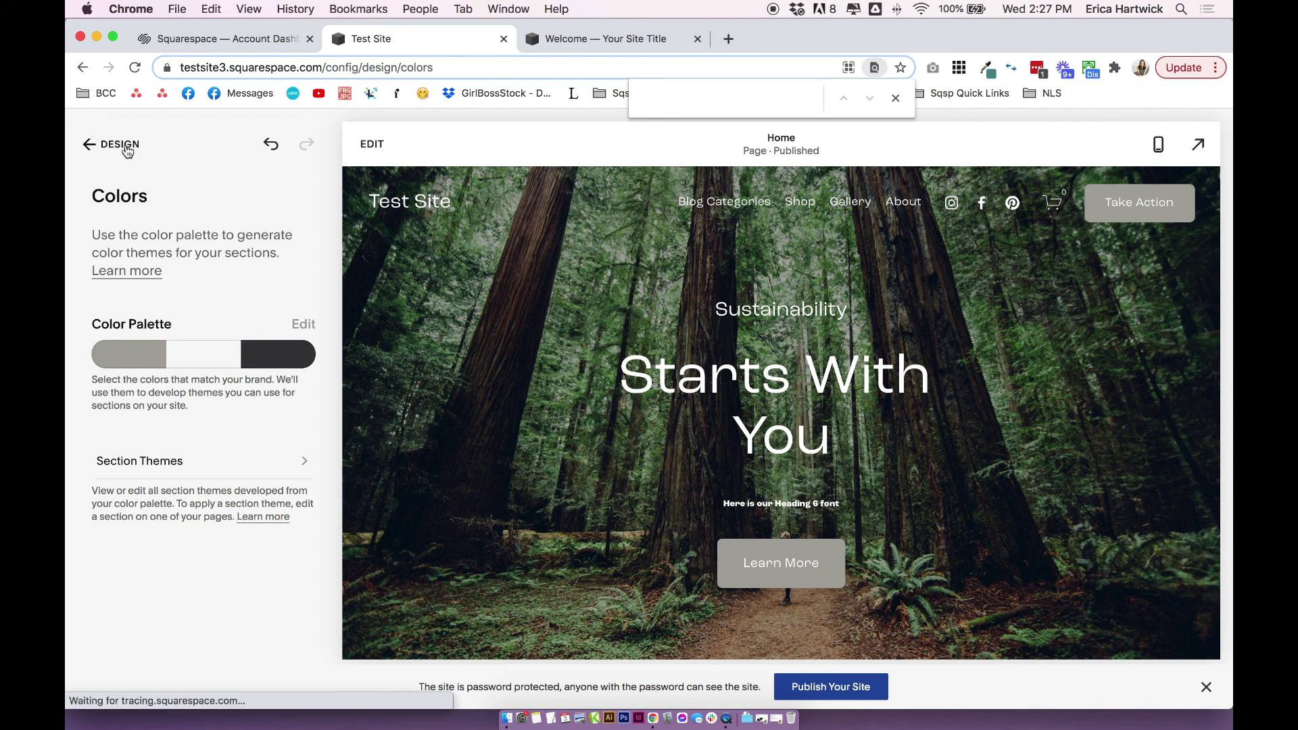